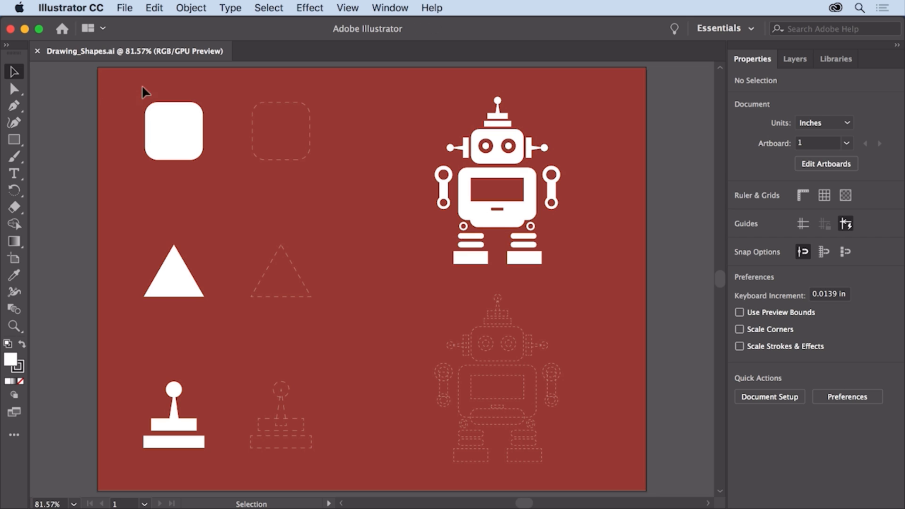
- Fit the artboard in the window and select the solid white triangle to examine its bounding box and the bounding-box display option
click(347, 8)
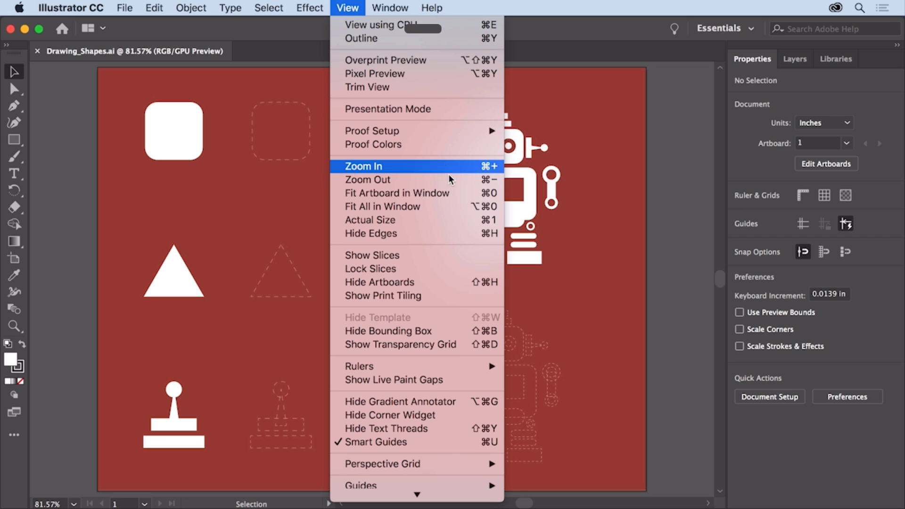
click(455, 193)
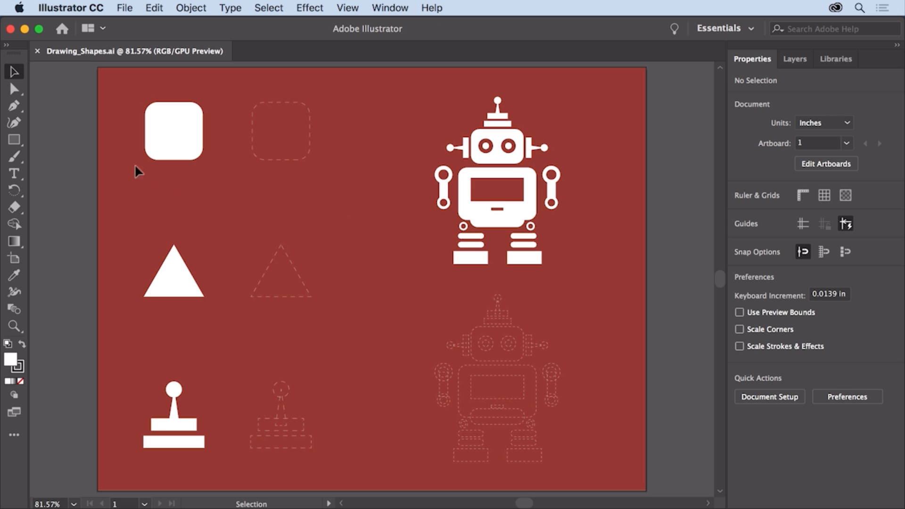
click(14, 72)
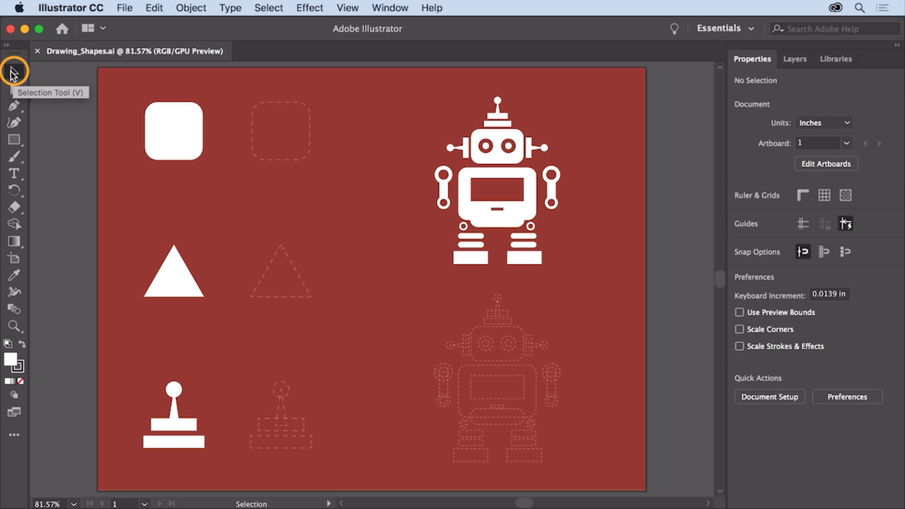
click(165, 272)
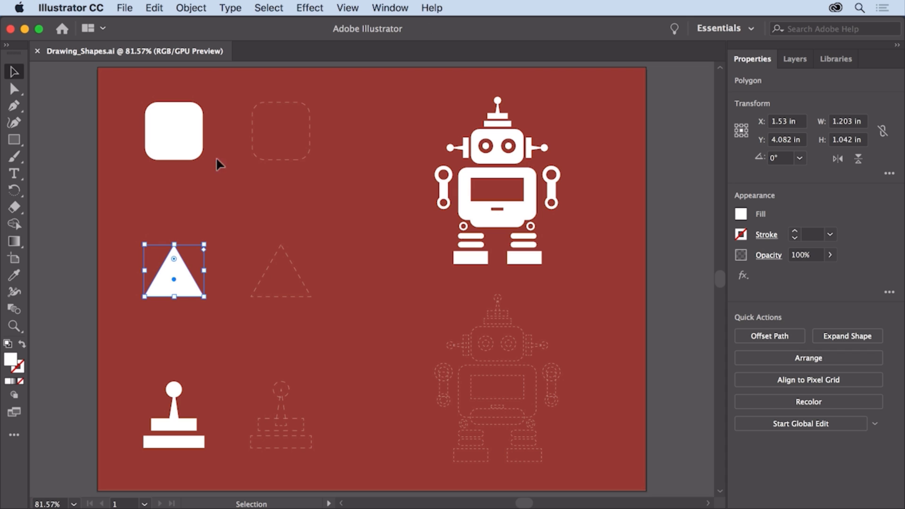
click(348, 9)
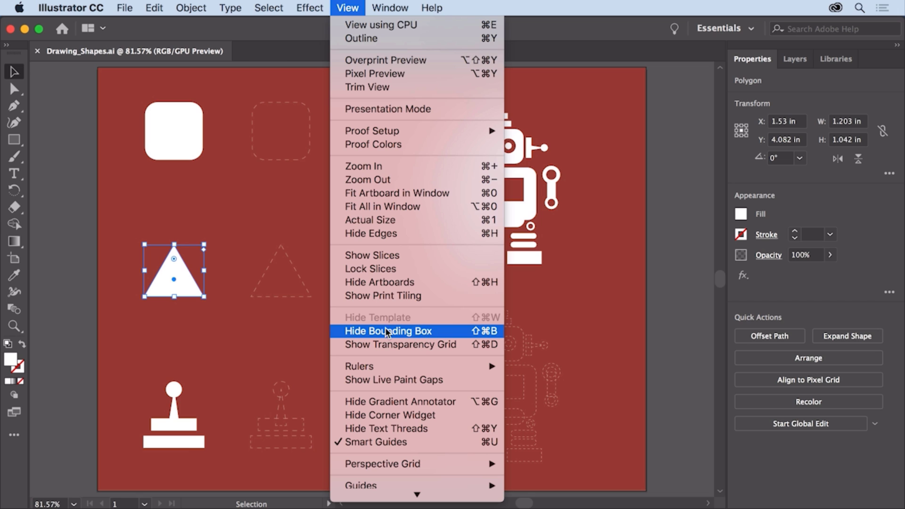
click(197, 311)
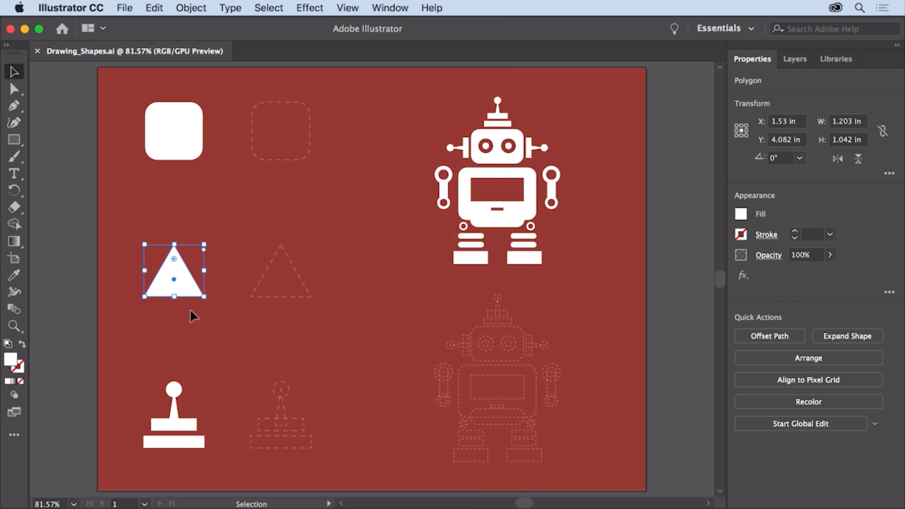
- Check the Smart Guides option and draw a rectangle about 1.77 in wide and 1.66 in high from the dashed rounded square's upper-left corner
click(14, 141)
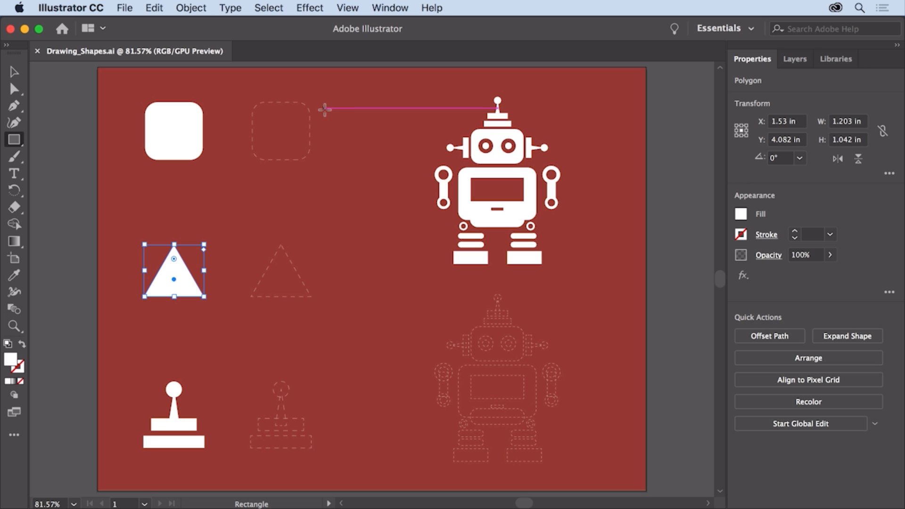
click(357, 11)
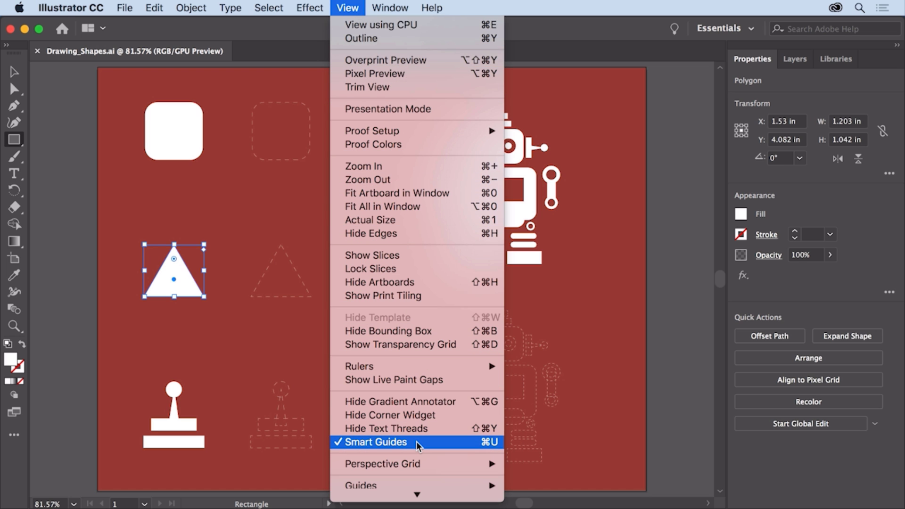
click(257, 165)
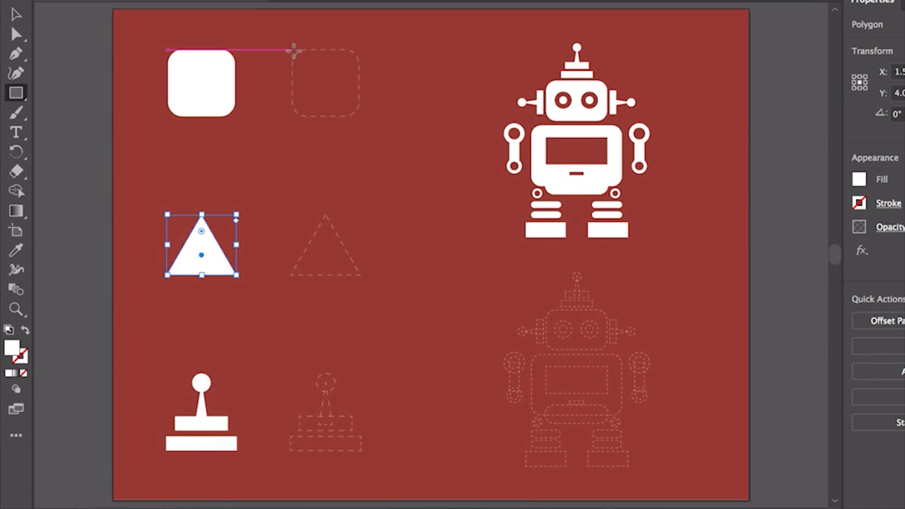
drag(293, 50, 393, 165)
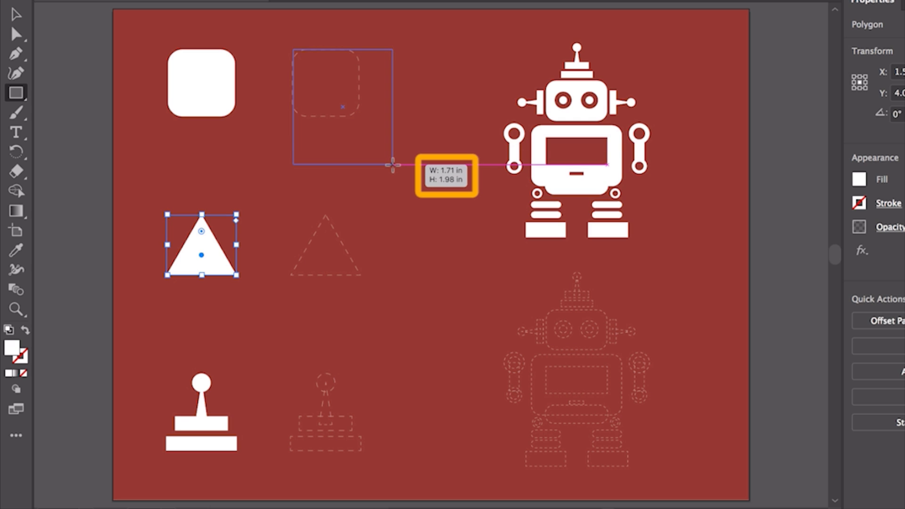
drag(393, 165, 396, 146)
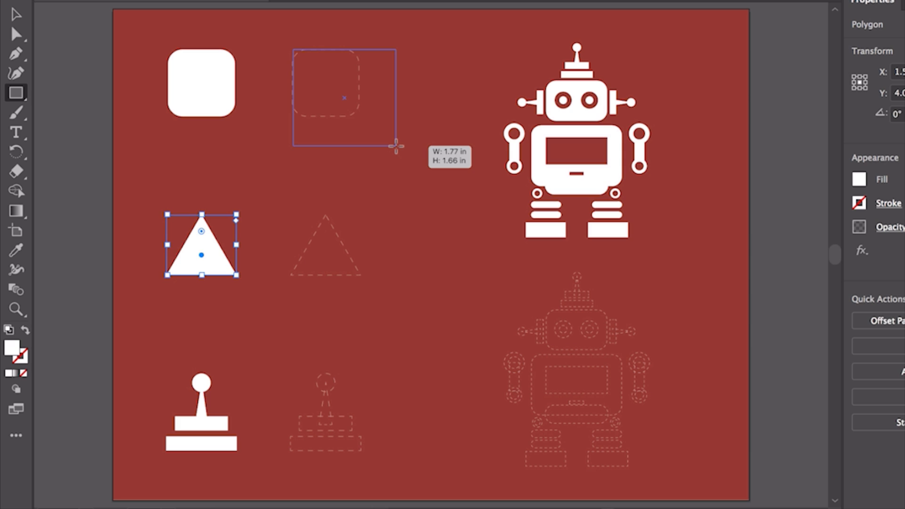
drag(396, 147, 396, 146)
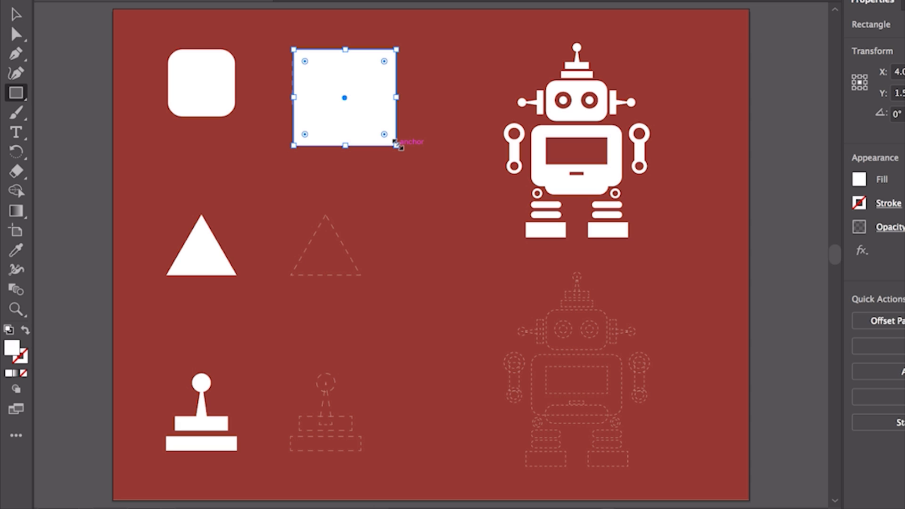
- Resize the rectangle to a square of about 1.17 in per side and round its corners to match the dashed outline
drag(397, 143, 361, 116)
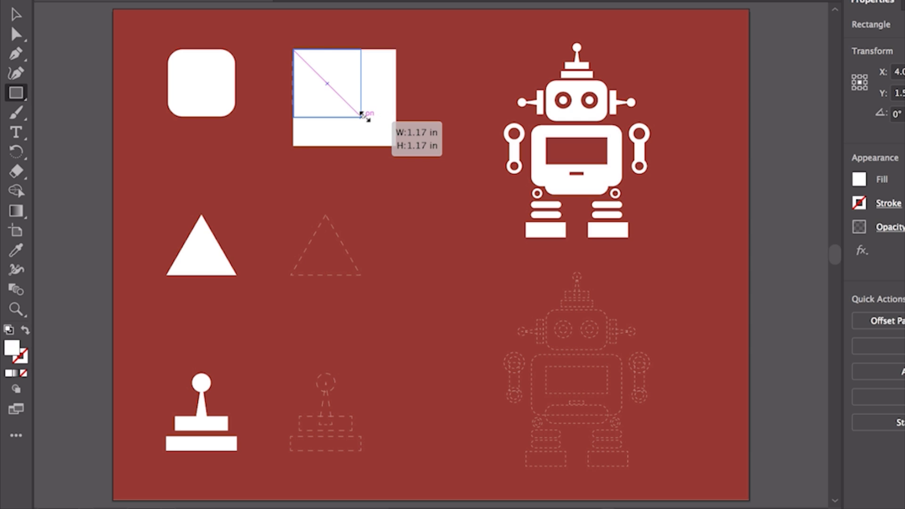
drag(361, 115, 361, 115)
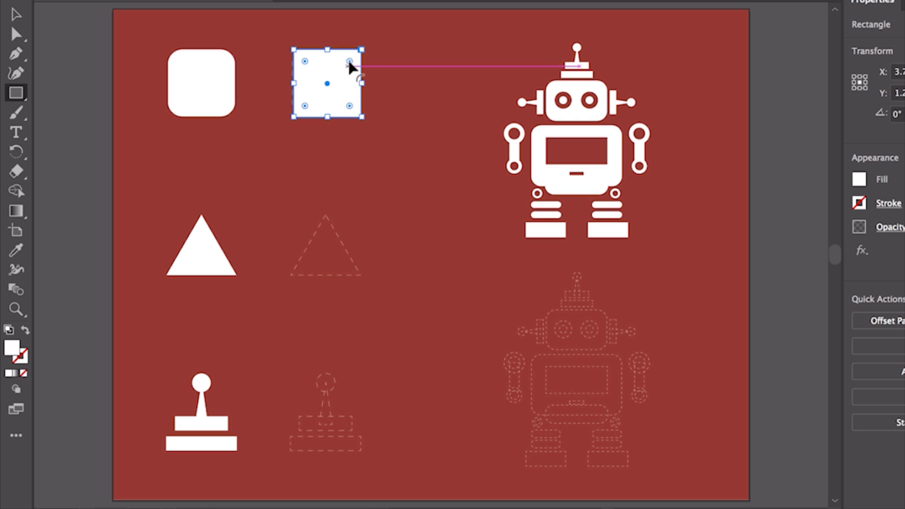
mouse_move(351, 66)
mouse_down()
mouse_move(330, 83)
mouse_move(348, 60)
mouse_up()
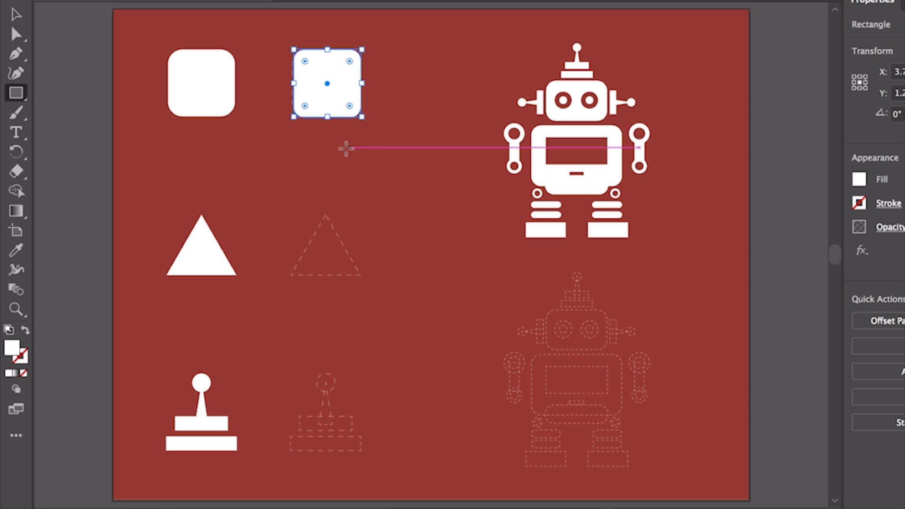
- Draw a level hexagon about 2.03 in wide and 1.75 in high, centred on the dashed triangle
click(17, 96)
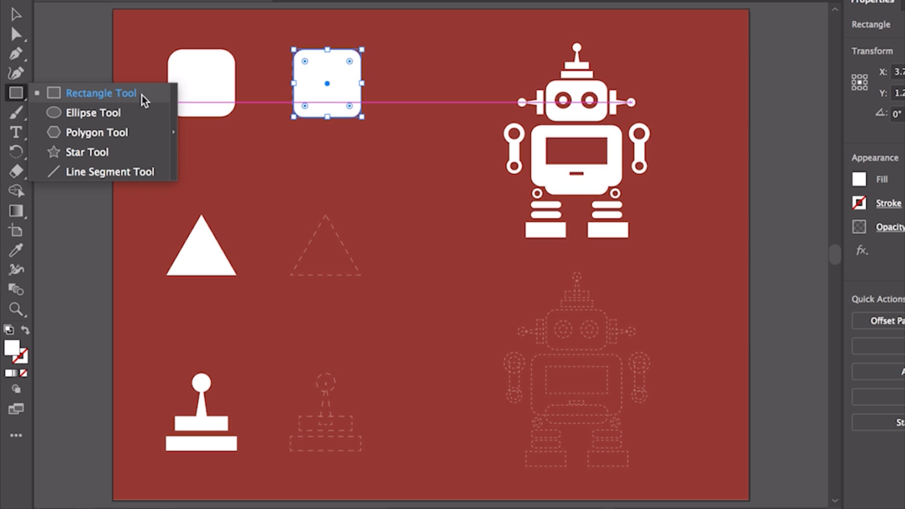
click(149, 135)
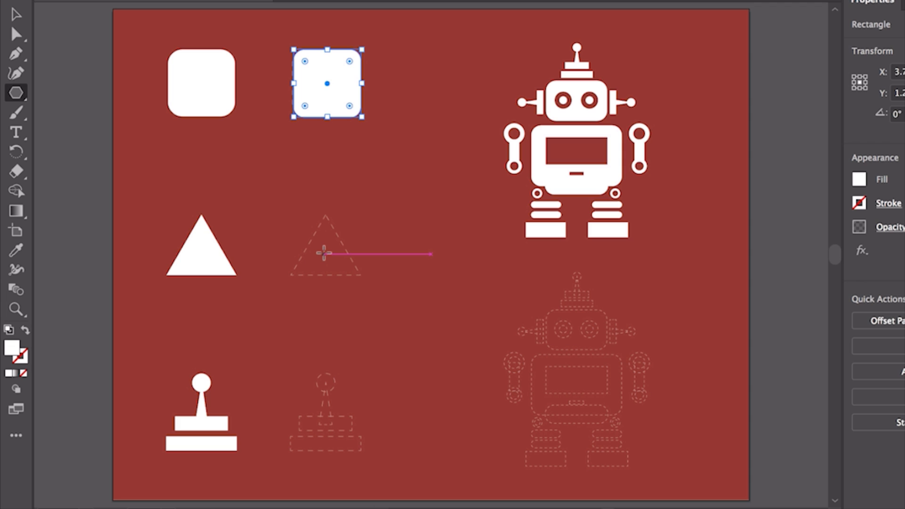
drag(323, 253, 369, 293)
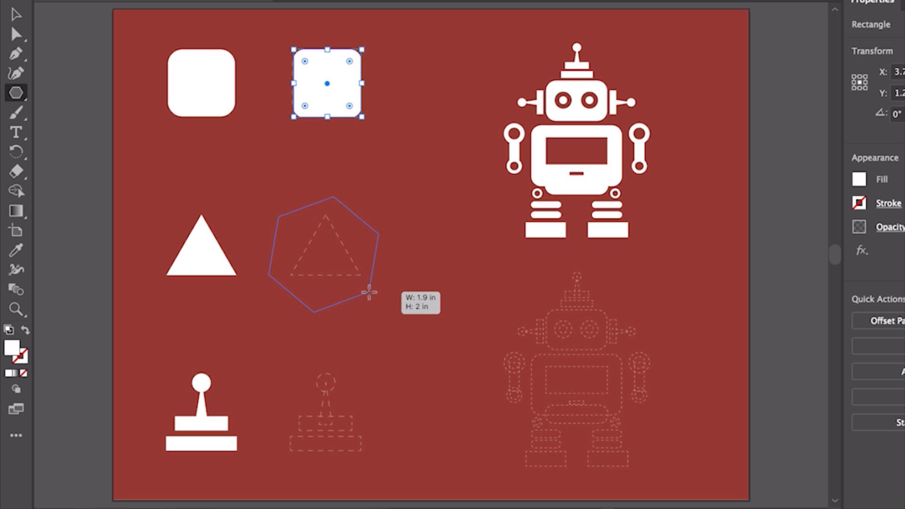
drag(369, 293, 369, 293)
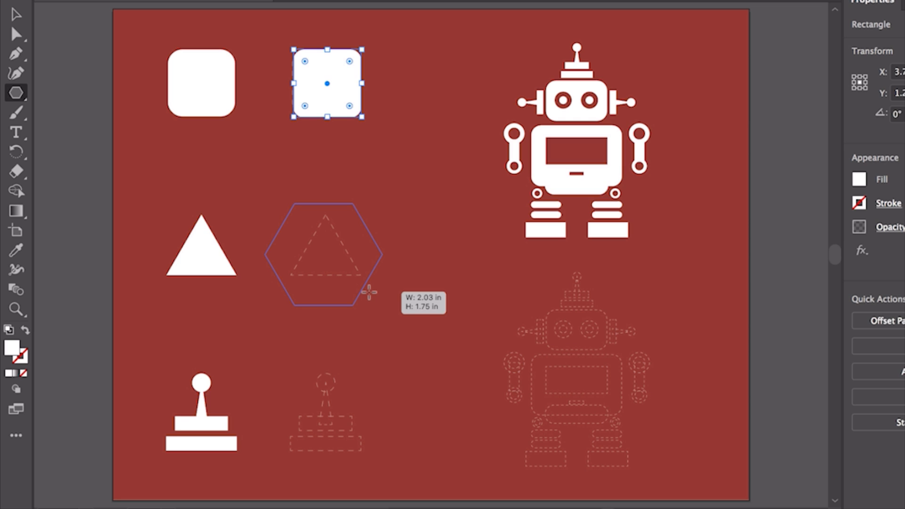
drag(369, 292, 369, 293)
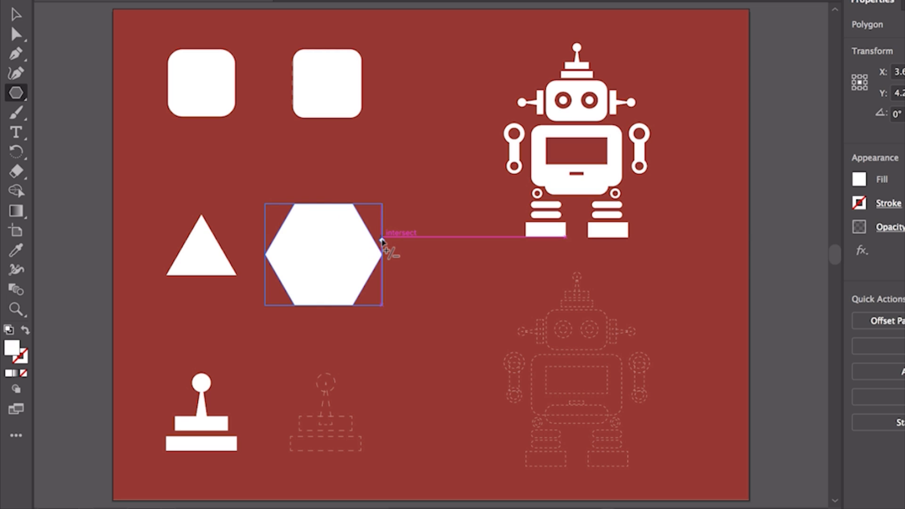
- Reduce the hexagon to a three-sided polygon and move the resulting triangle slightly down and to the right
drag(382, 240, 382, 214)
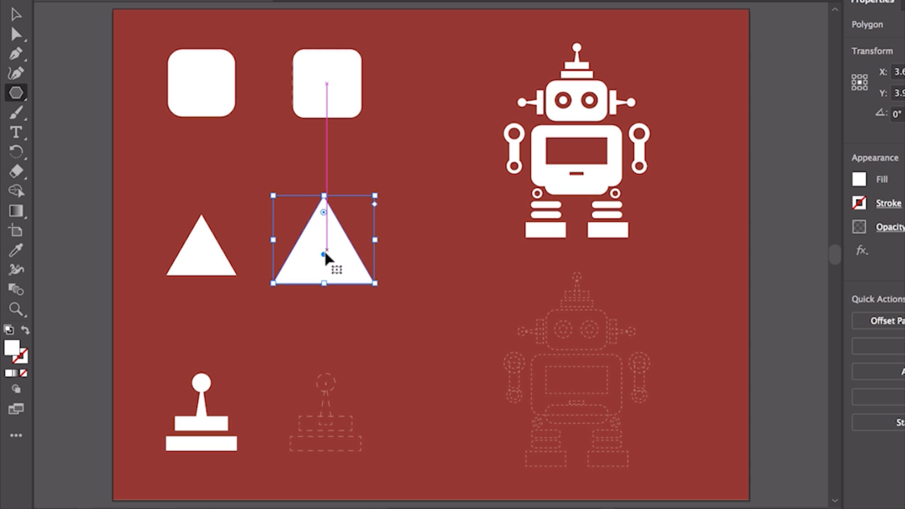
drag(325, 258, 336, 265)
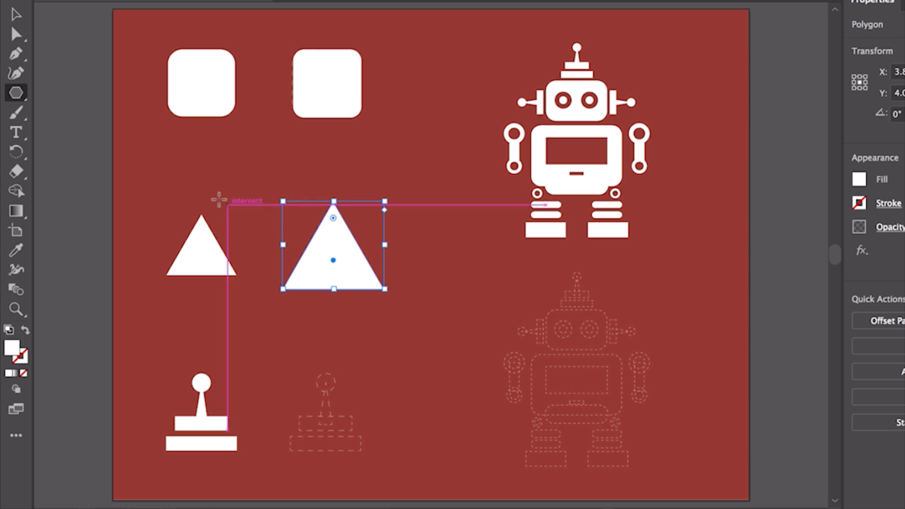
- Draw a small circle with the Ellipse tool at the upper end of the dashed joystick outline
click(21, 93)
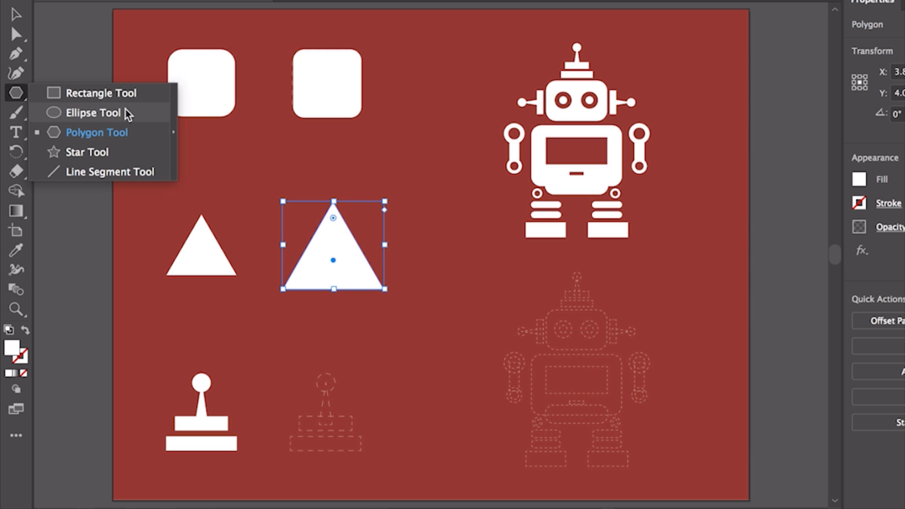
click(134, 118)
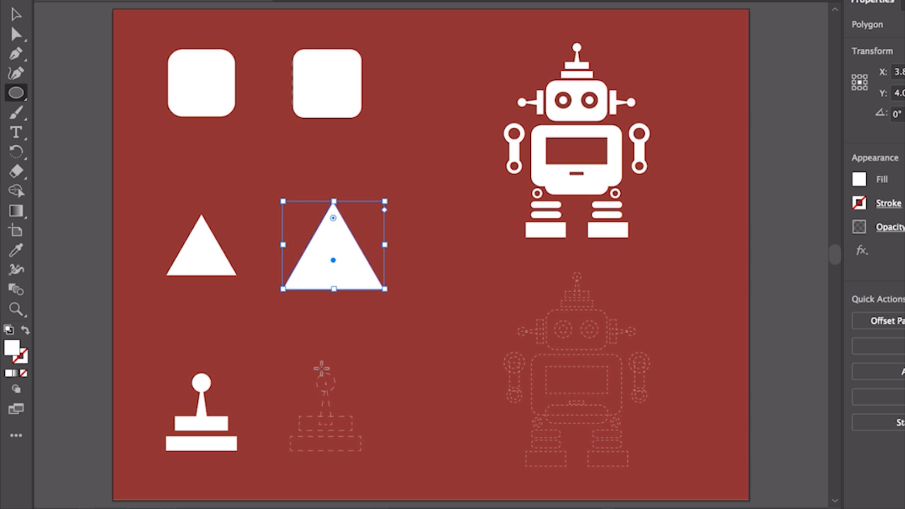
drag(313, 359, 340, 391)
drag(347, 399, 336, 382)
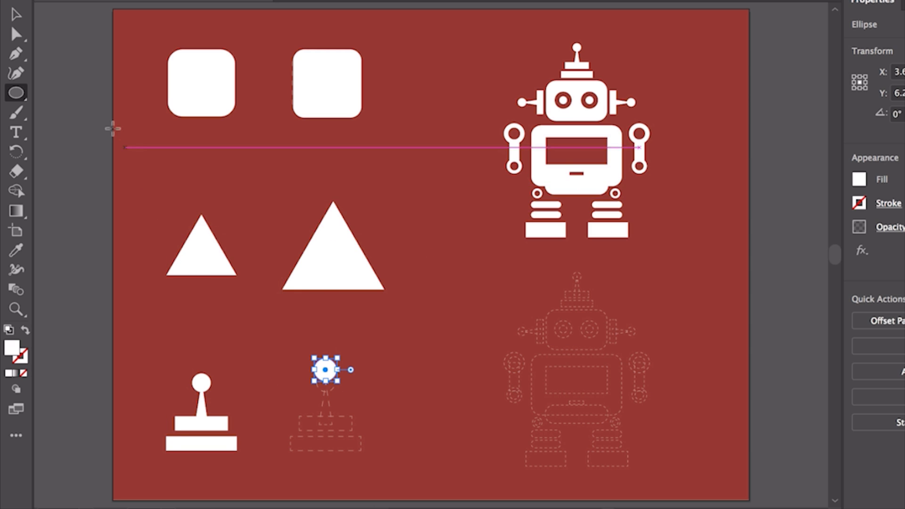
- Copy the newly drawn large triangle and paste a duplicate of it
key(v)
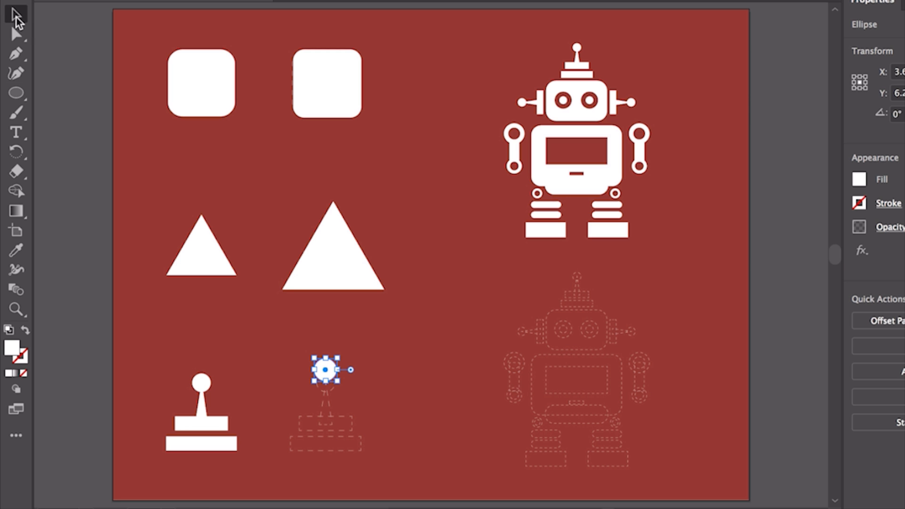
click(325, 261)
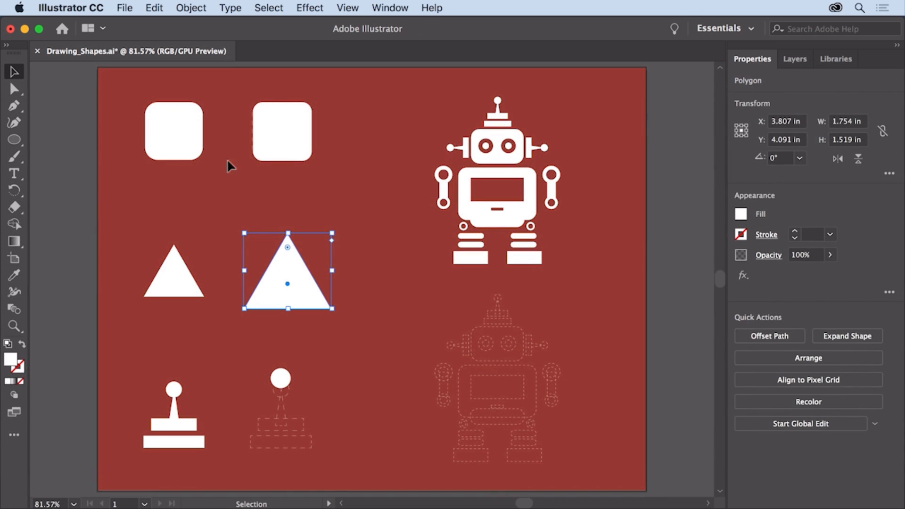
click(160, 8)
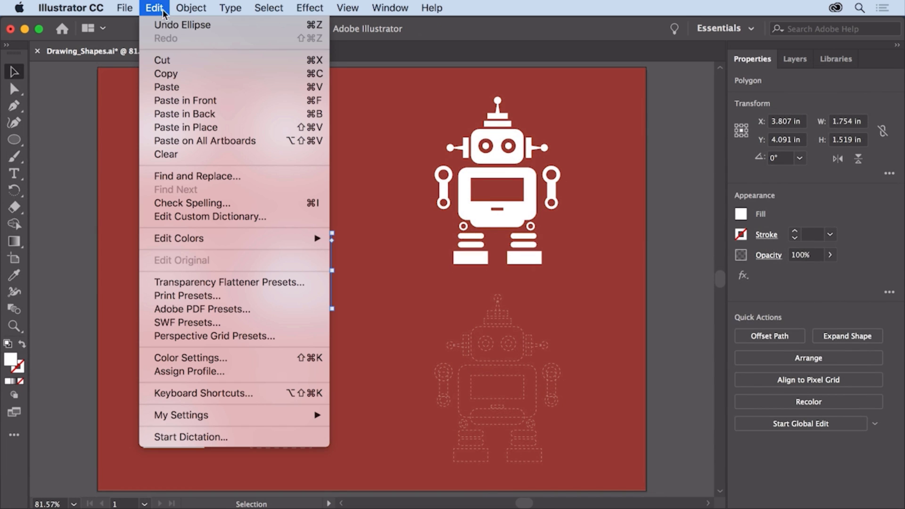
click(189, 74)
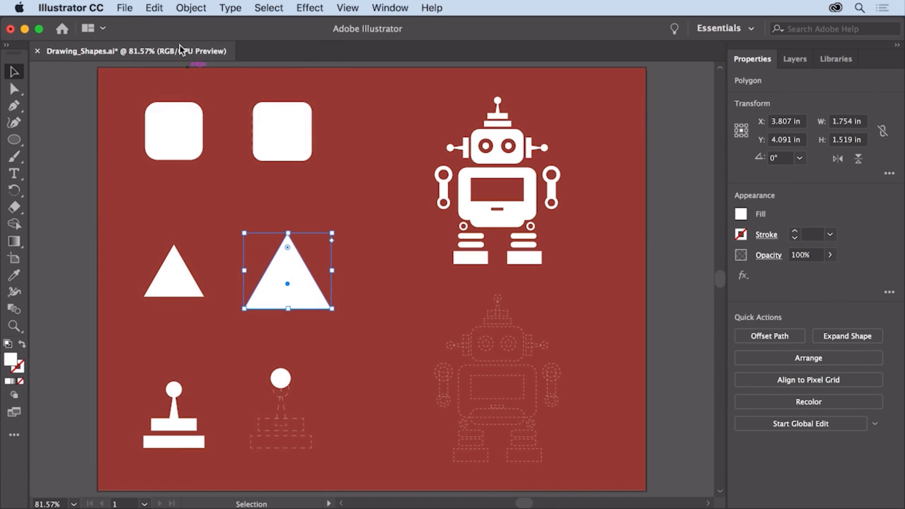
click(163, 10)
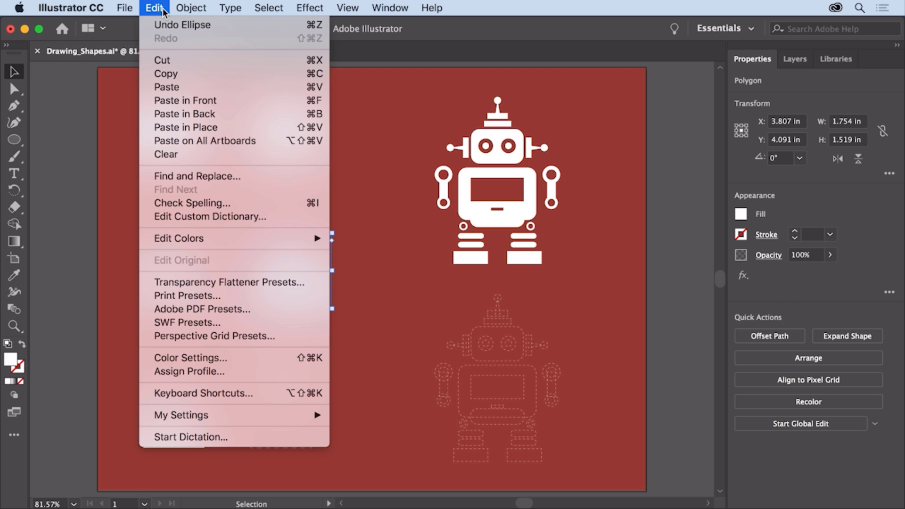
click(196, 87)
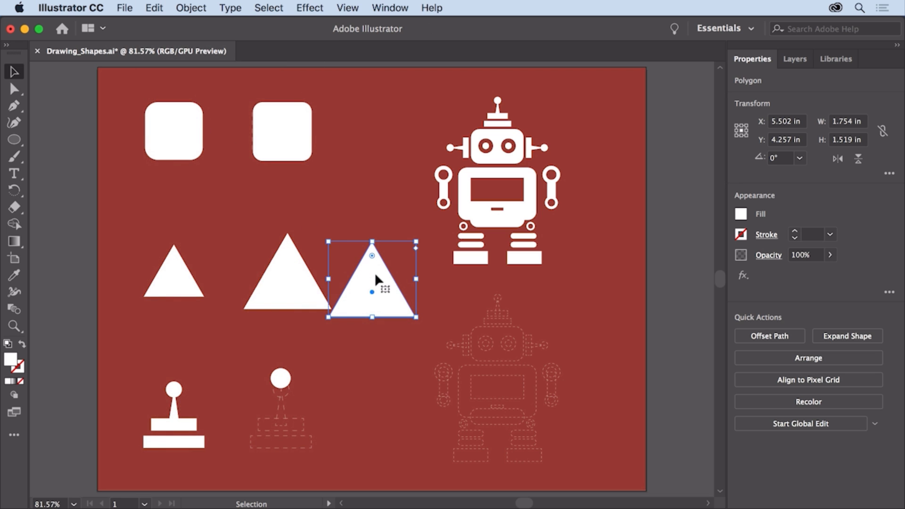
- Move the pasted triangle onto the dashed joystick outline and resize it to about 0.44 in wide with a reduced height
drag(375, 276, 328, 402)
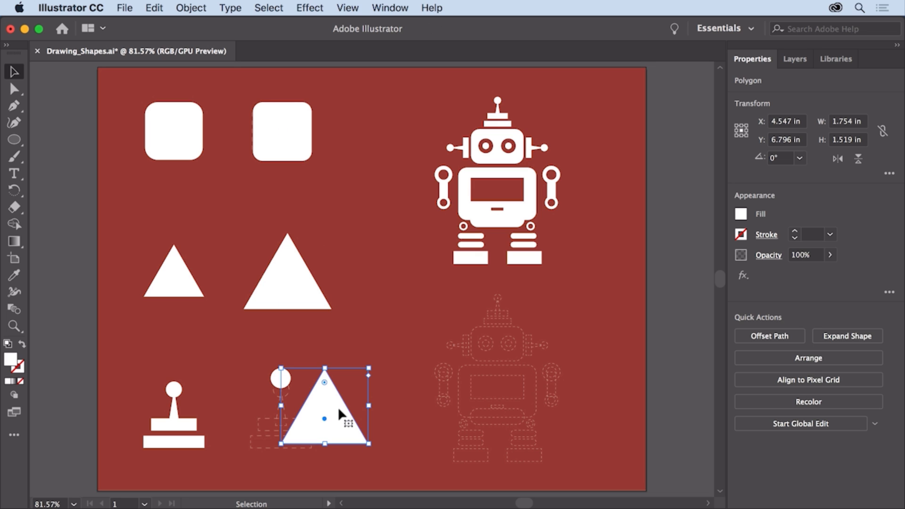
drag(369, 407, 303, 407)
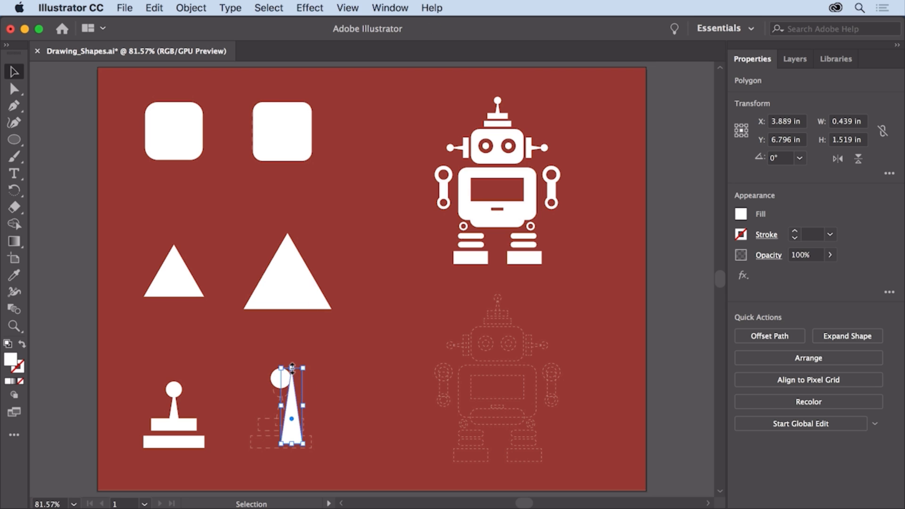
drag(293, 368, 281, 416)
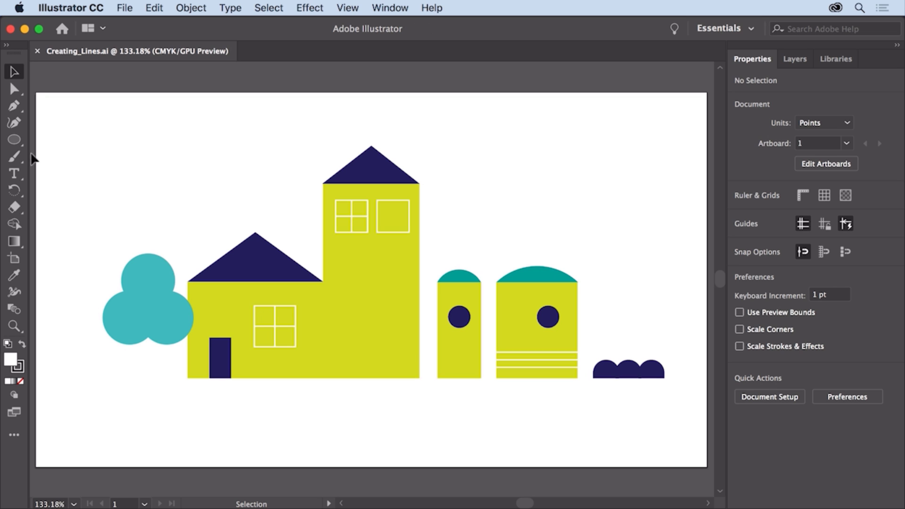
- Draw a slanted line with the Line Segment tool from the tree crown's center to ground level, about 76 pt long at 254°
click(18, 140)
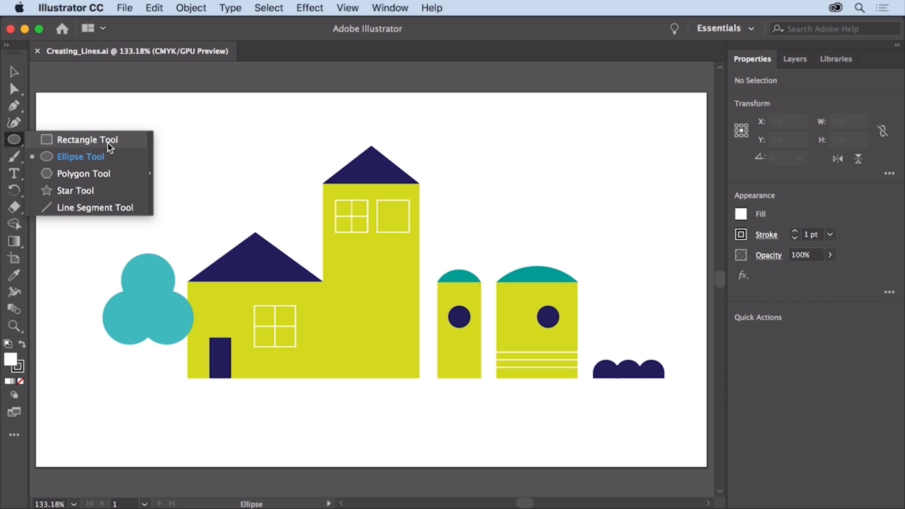
click(122, 212)
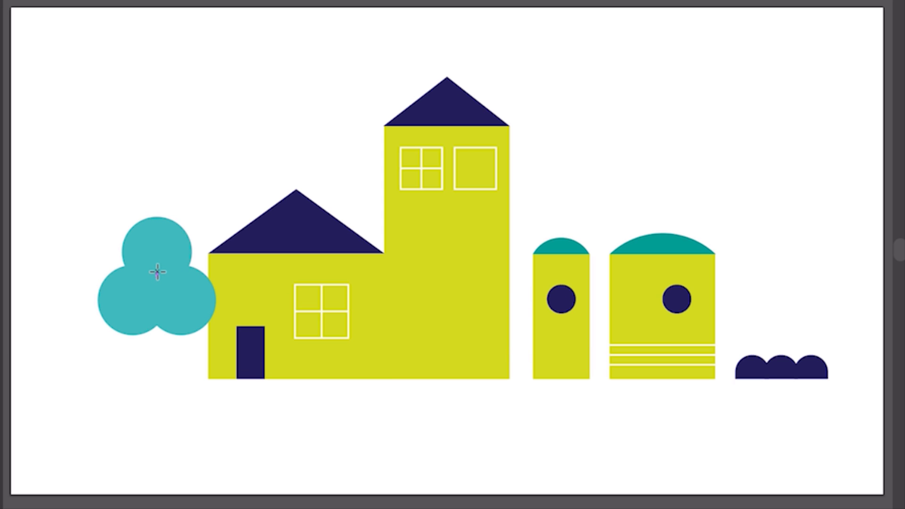
drag(158, 272, 122, 379)
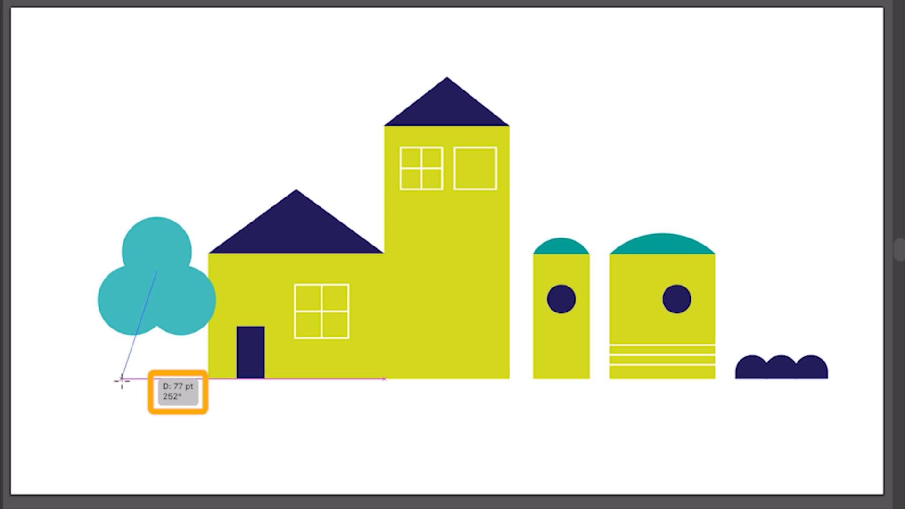
mouse_move(122, 380)
mouse_down()
mouse_move(137, 378)
mouse_move(127, 376)
mouse_up()
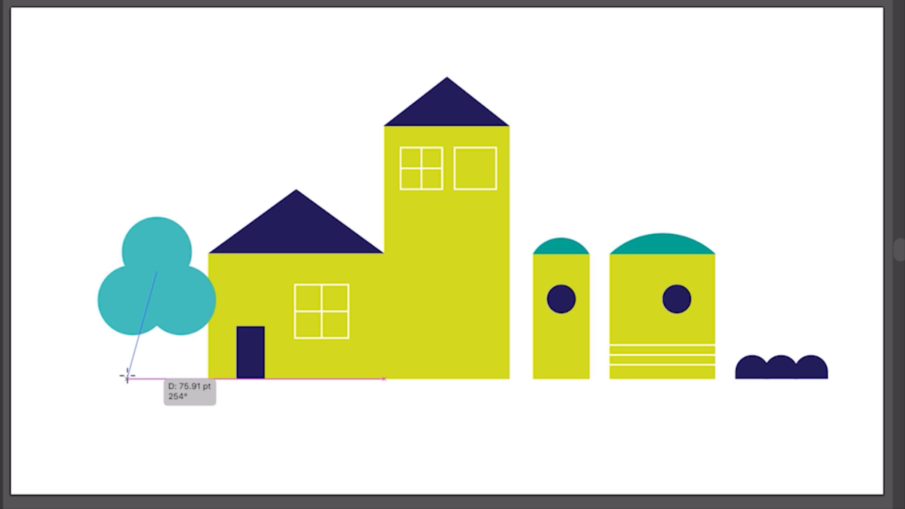
drag(127, 376, 127, 377)
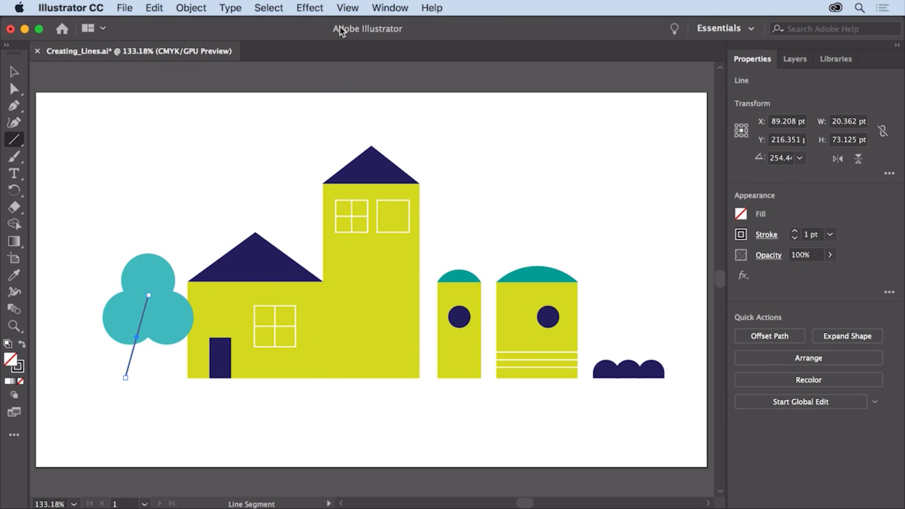
- Move the trunk line's lower endpoint so the line is vertical, with its base level with the buildings
click(348, 8)
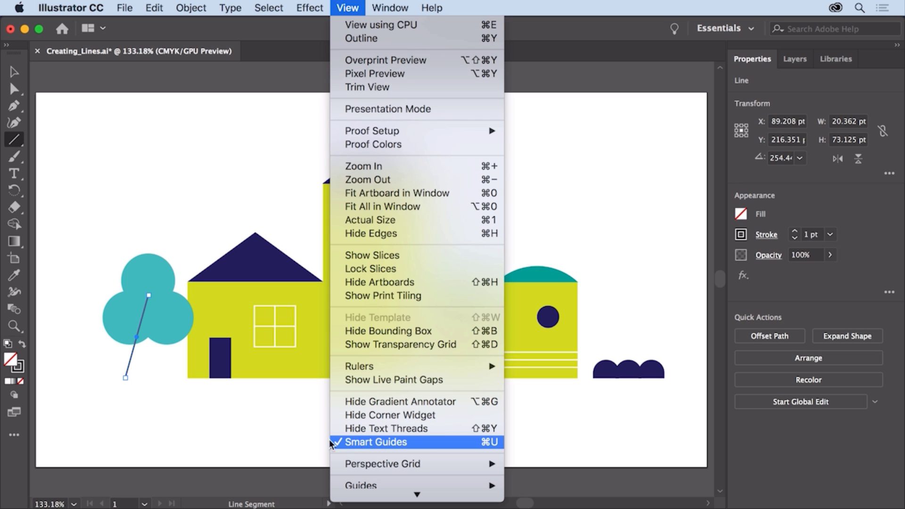
click(164, 385)
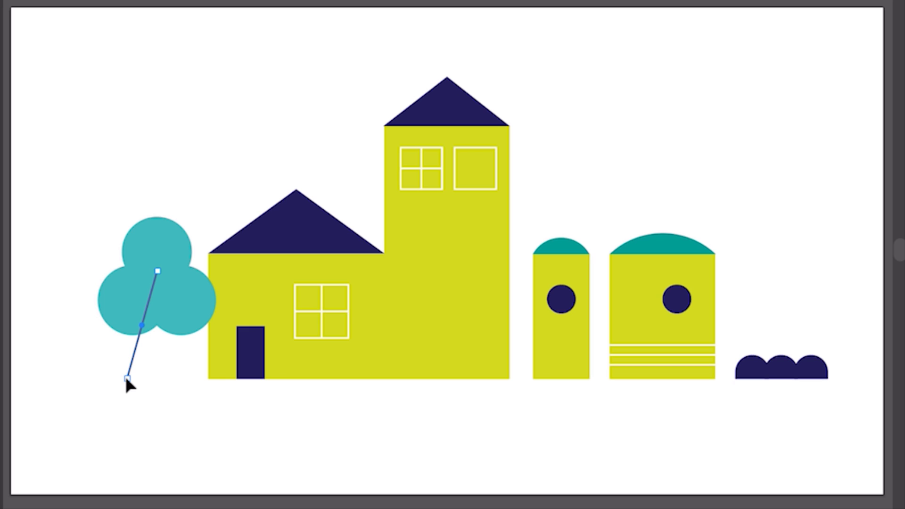
drag(126, 380, 155, 379)
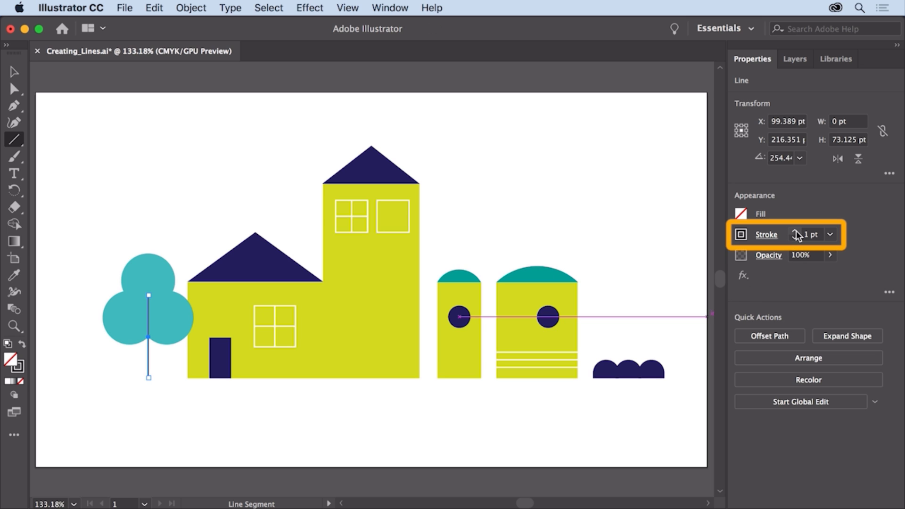
- Set the trunk's stroke to 2 pt and draw two short slanted branches, one on each side of the trunk
click(795, 232)
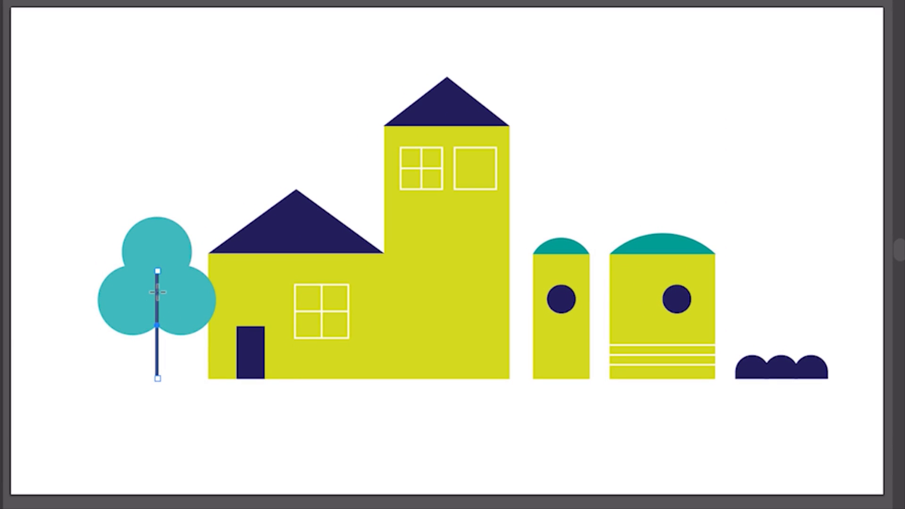
drag(176, 286, 189, 276)
drag(157, 313, 128, 299)
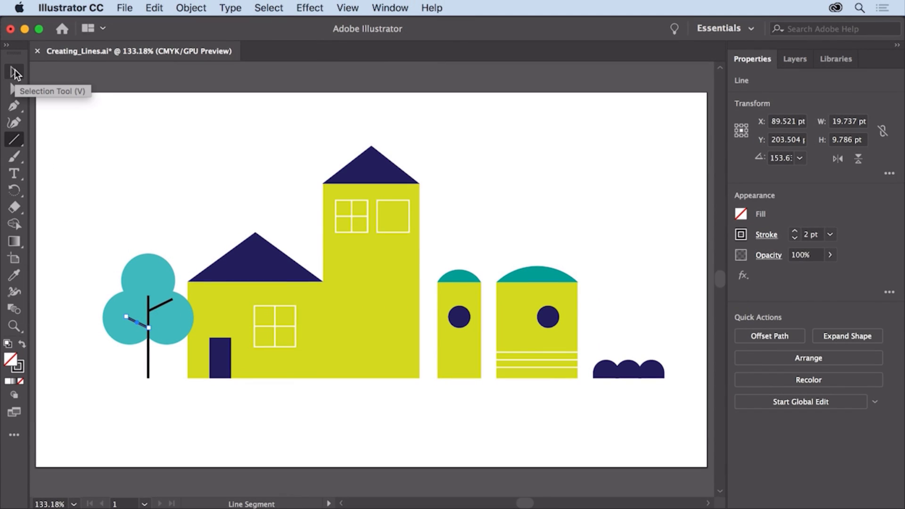
- Copy the vertical trunk line and paste a duplicate of it
click(14, 71)
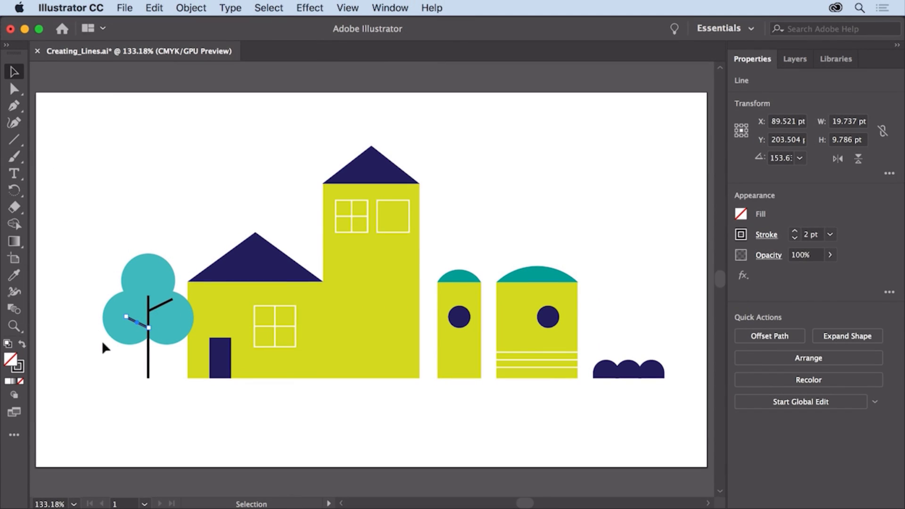
click(148, 362)
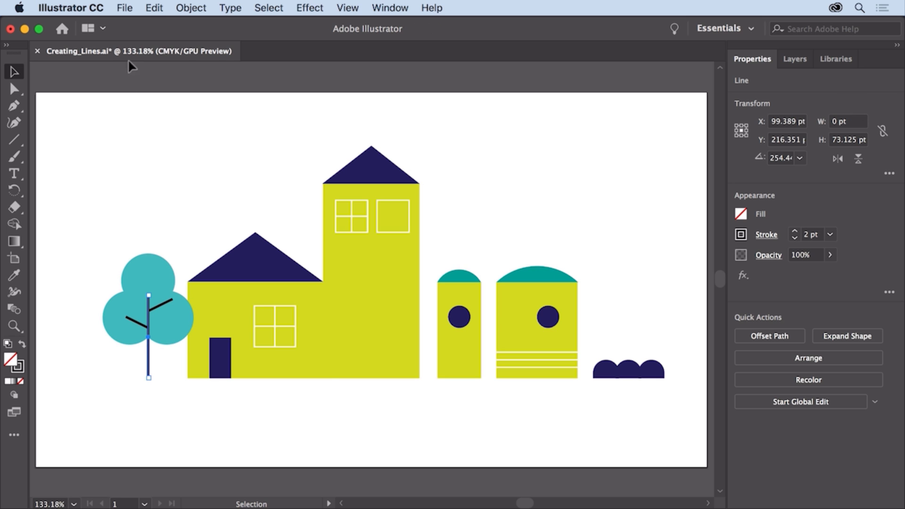
click(153, 9)
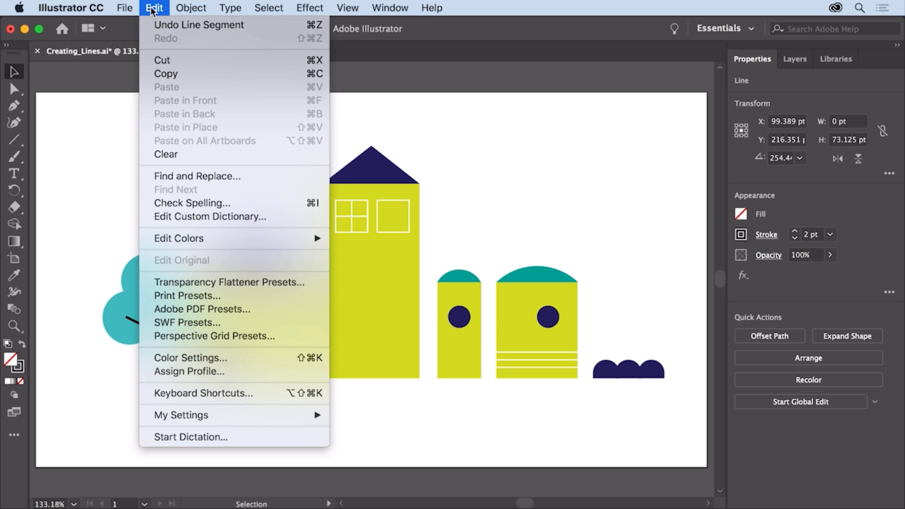
click(183, 74)
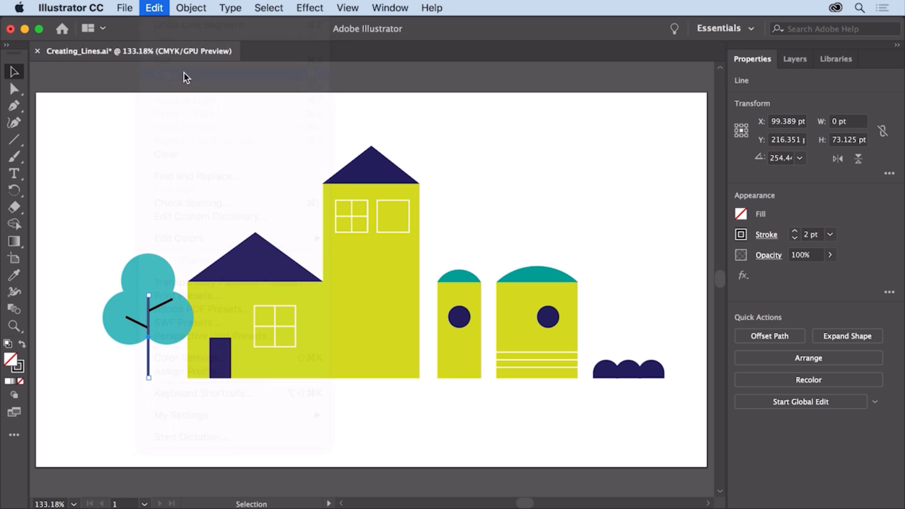
click(154, 8)
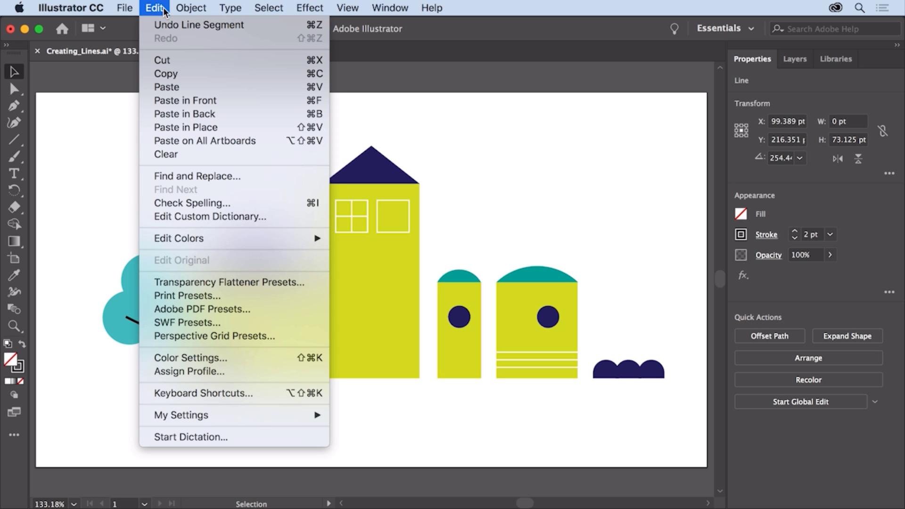
click(184, 87)
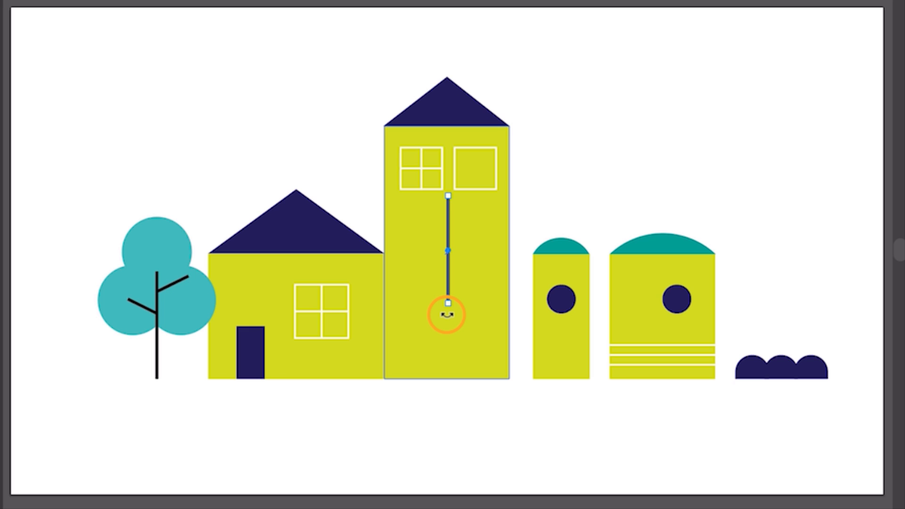
- Rotate the pasted line to horizontal and move it just below the tree trunk
drag(447, 314, 508, 248)
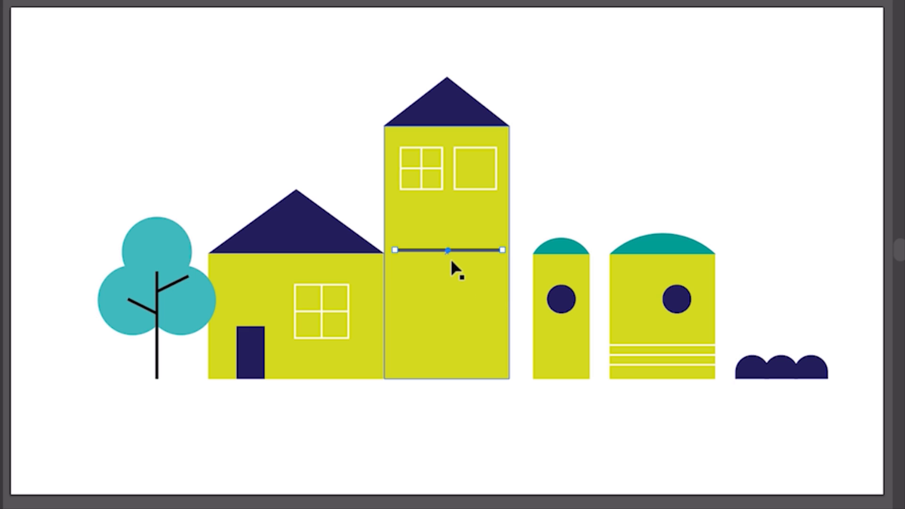
drag(448, 249, 149, 389)
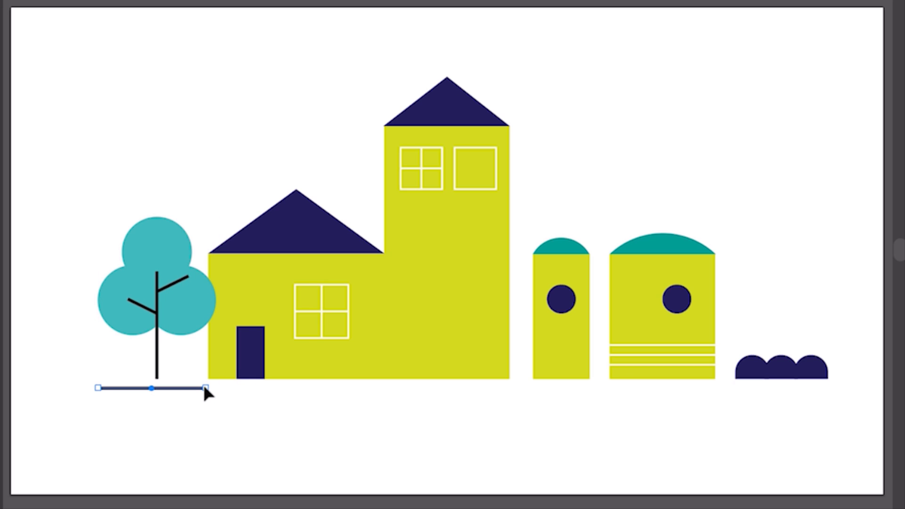
- Extend the horizontal line beneath all the buildings to just past the bushes, about 508 pt long
key(a)
drag(205, 388, 843, 389)
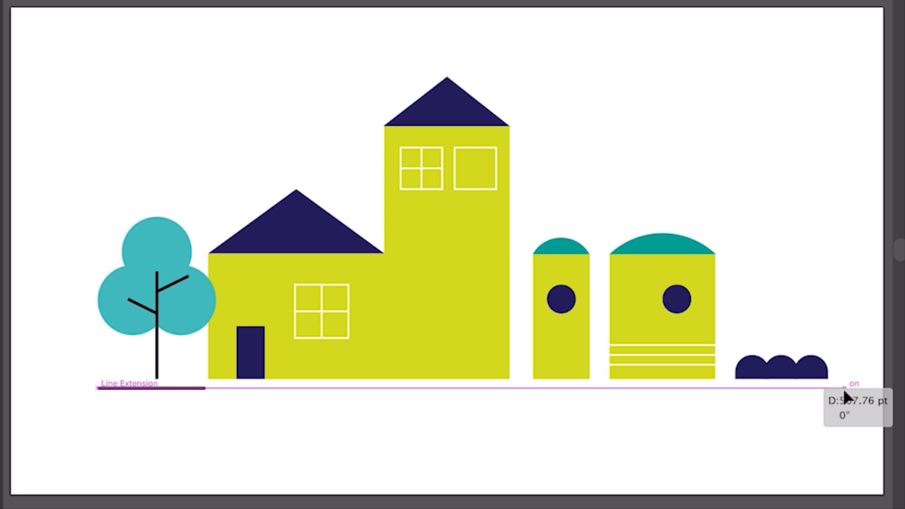
drag(842, 387, 842, 386)
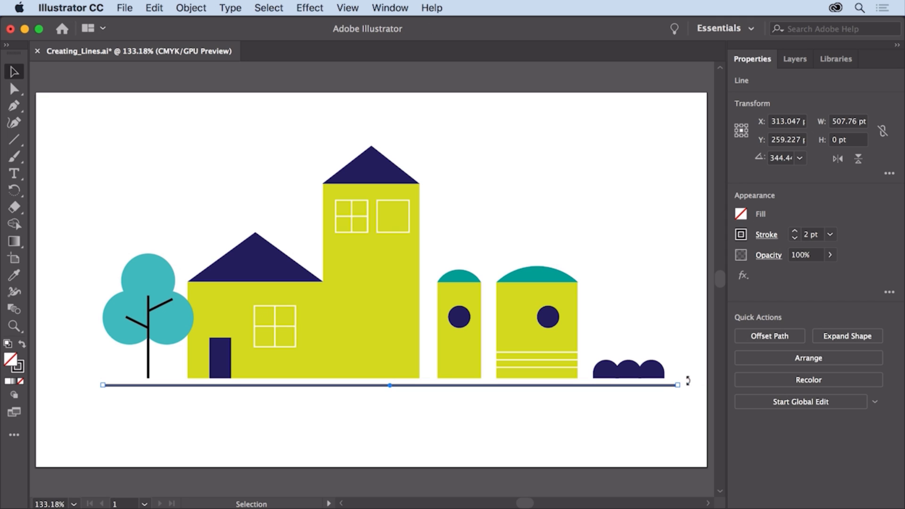
- Set the ground line's stroke weight to 16 pt and its stroke color to orange
click(830, 234)
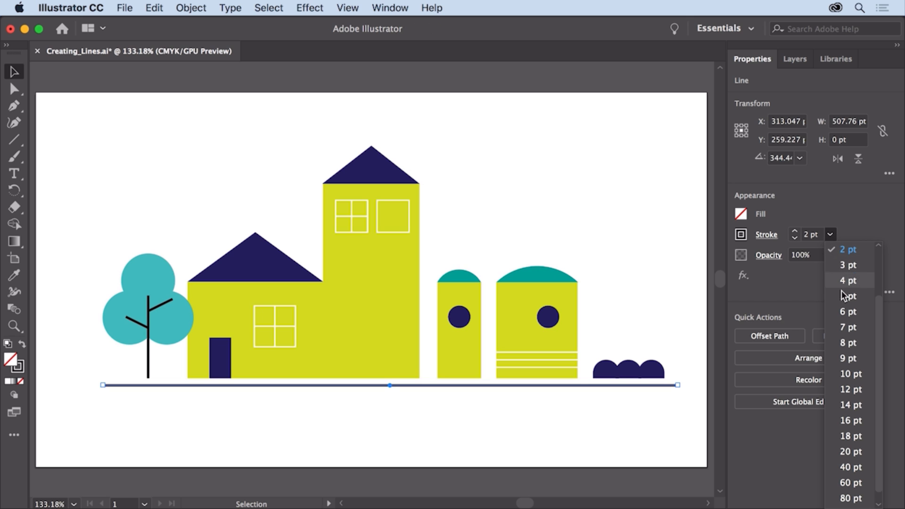
click(855, 421)
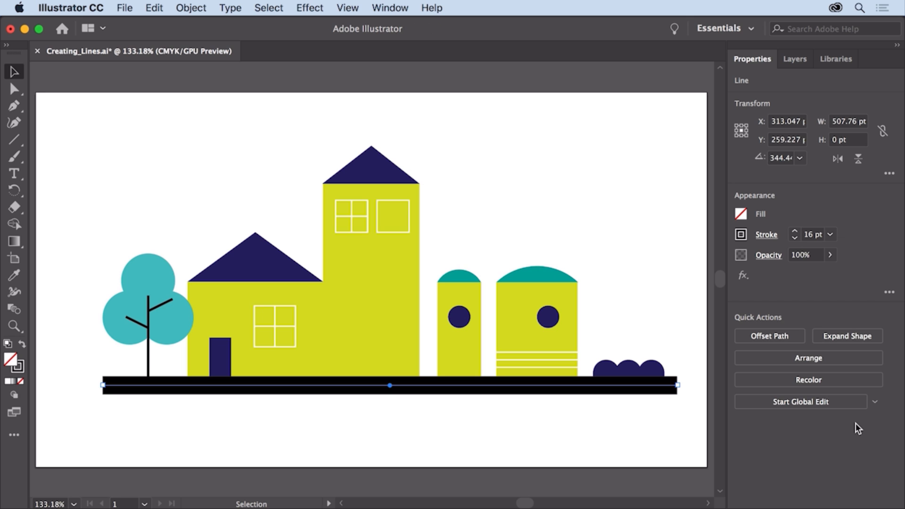
click(740, 235)
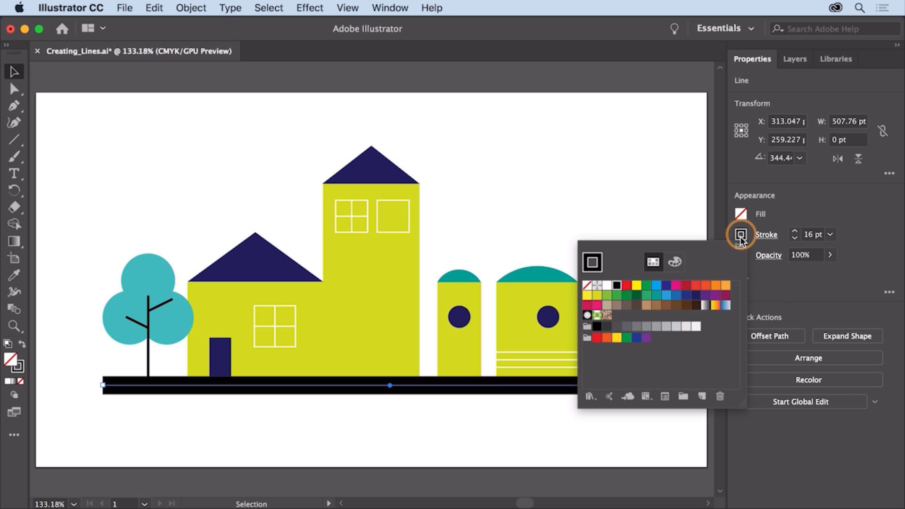
click(706, 286)
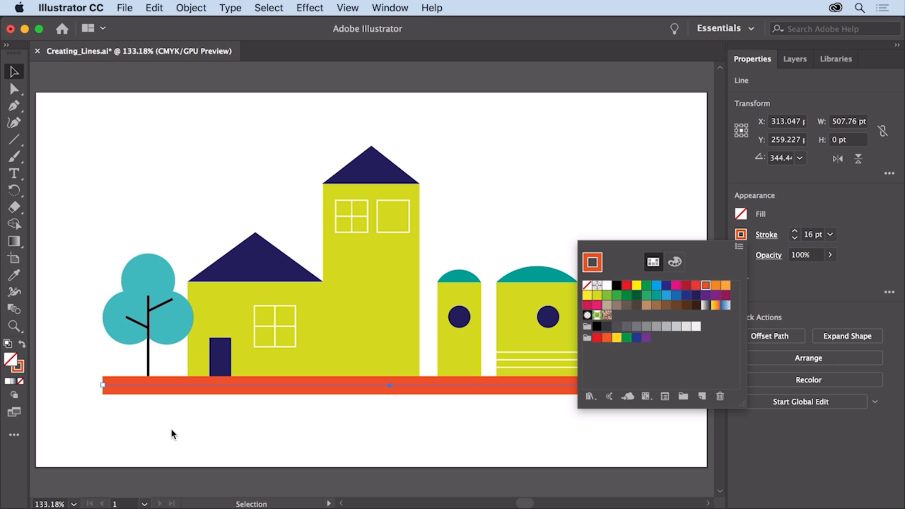
key(Escape)
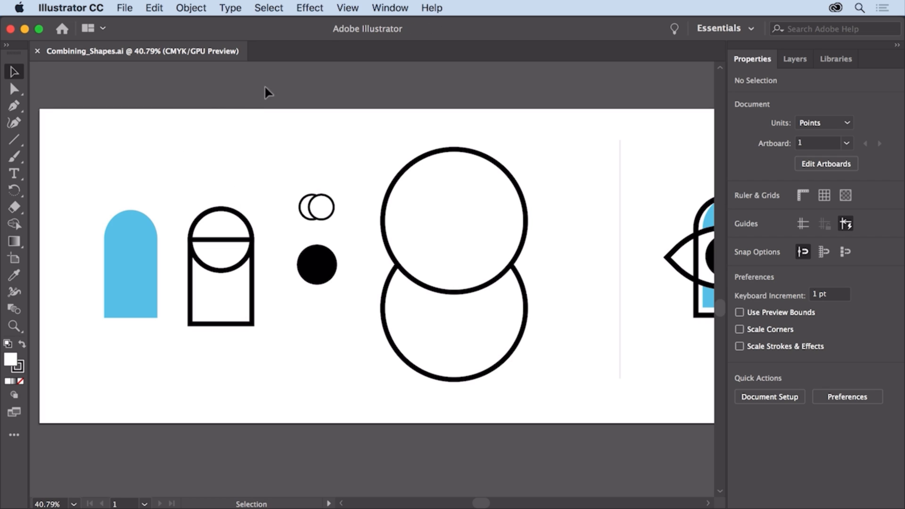
- Merge the outlined circle and rectangle in Combining_Shapes.ai into a single arch with the Shape Builder tool
click(347, 8)
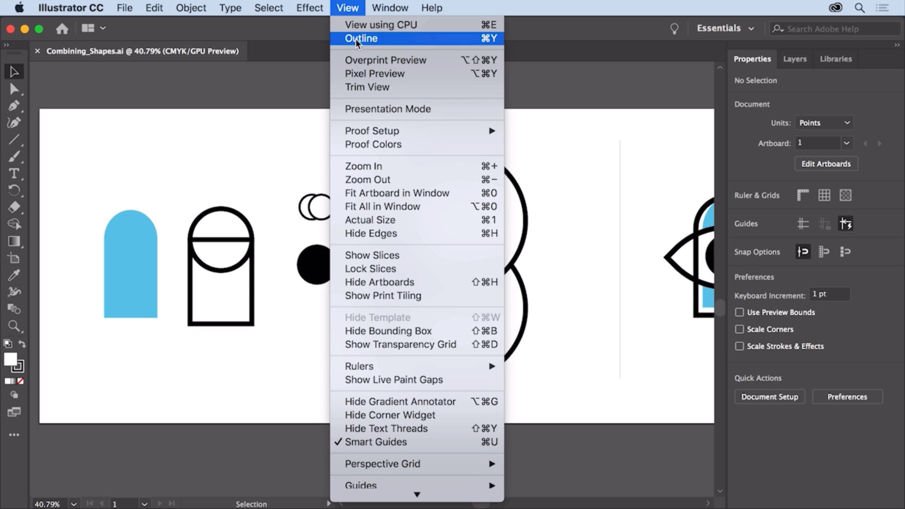
click(455, 189)
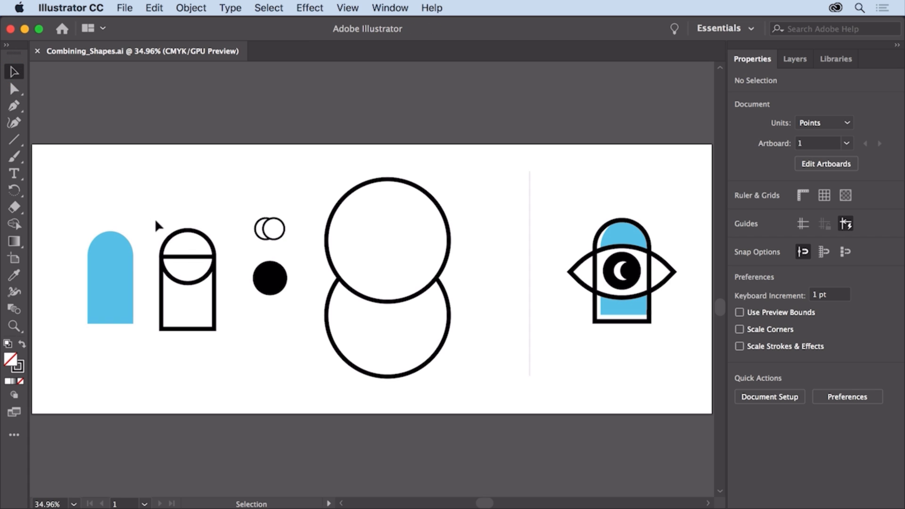
drag(192, 301, 194, 307)
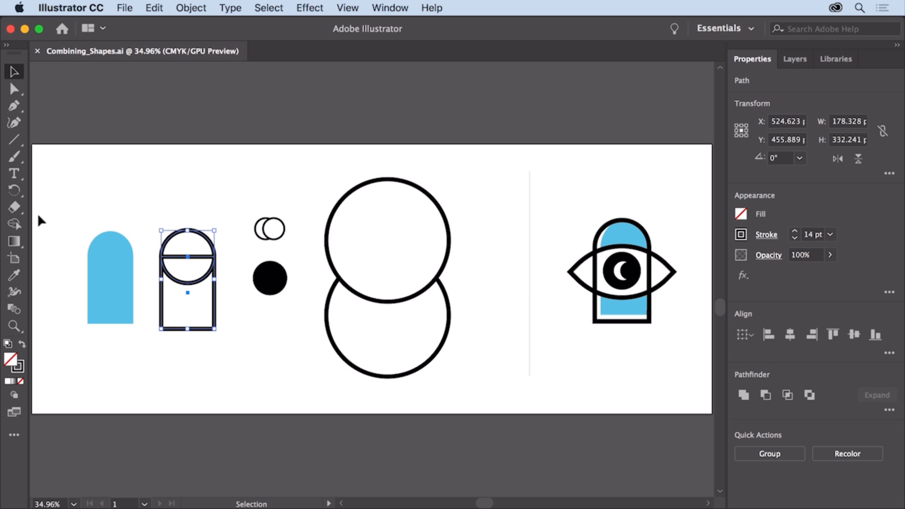
click(15, 225)
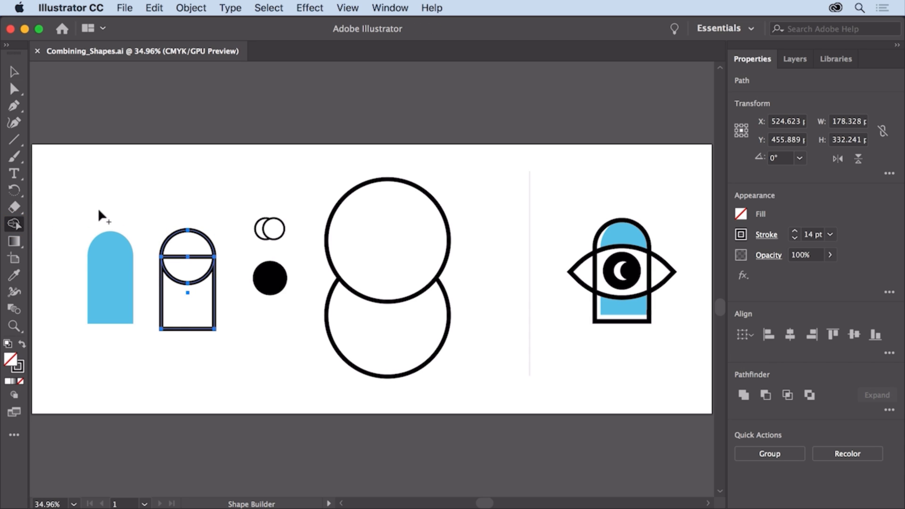
mouse_move(155, 198)
mouse_down()
mouse_move(174, 210)
mouse_move(200, 284)
mouse_move(197, 305)
mouse_up()
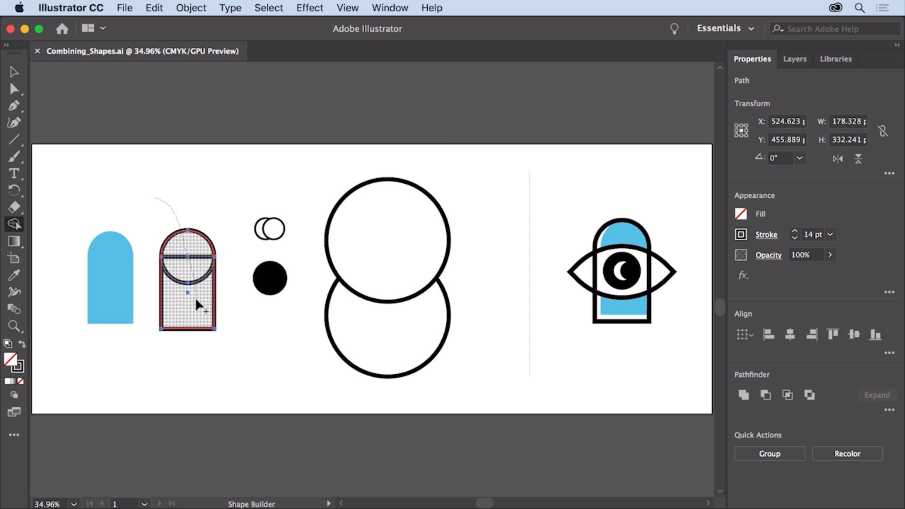
drag(197, 301, 196, 300)
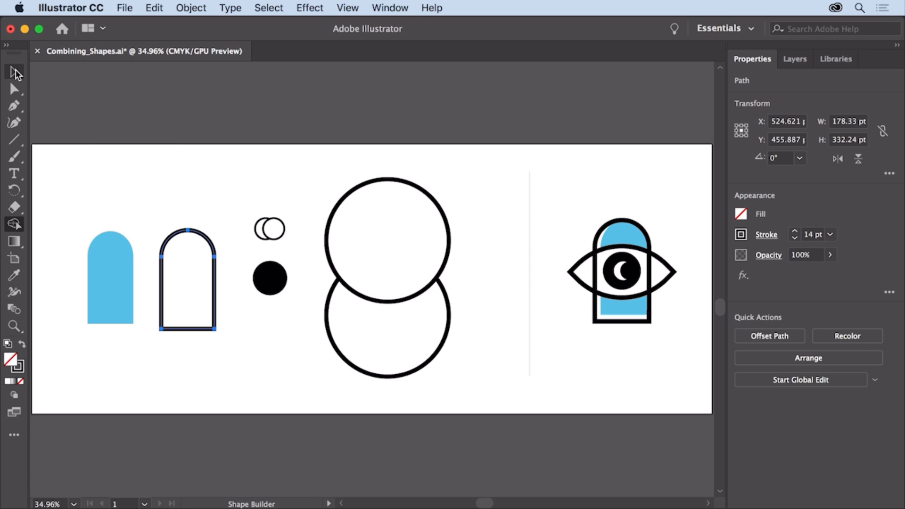
- Select the two large overlapping circles and remove the upper circle's non-overlapping area with the Shape Builder tool
click(16, 73)
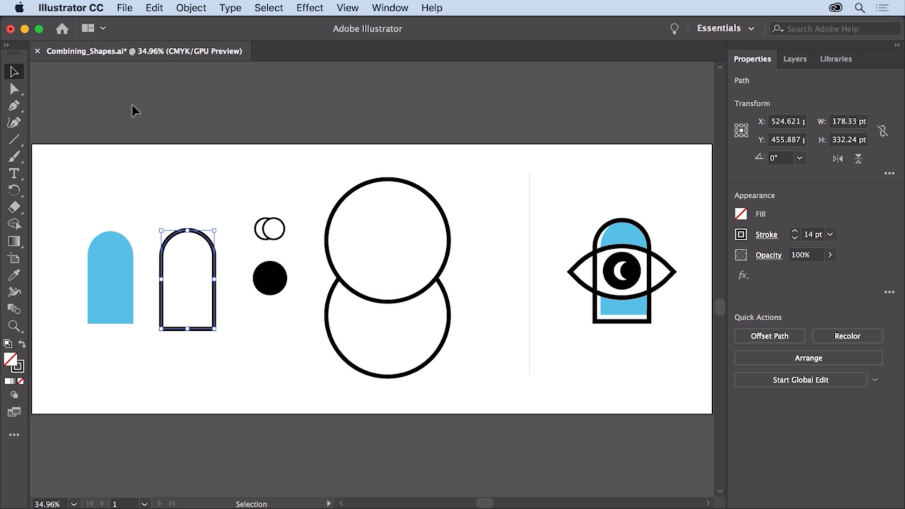
drag(324, 185, 411, 333)
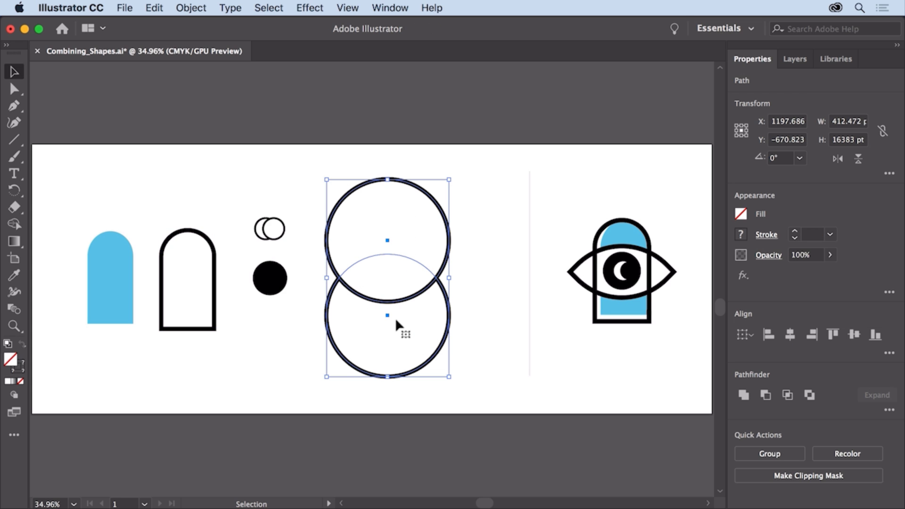
click(16, 224)
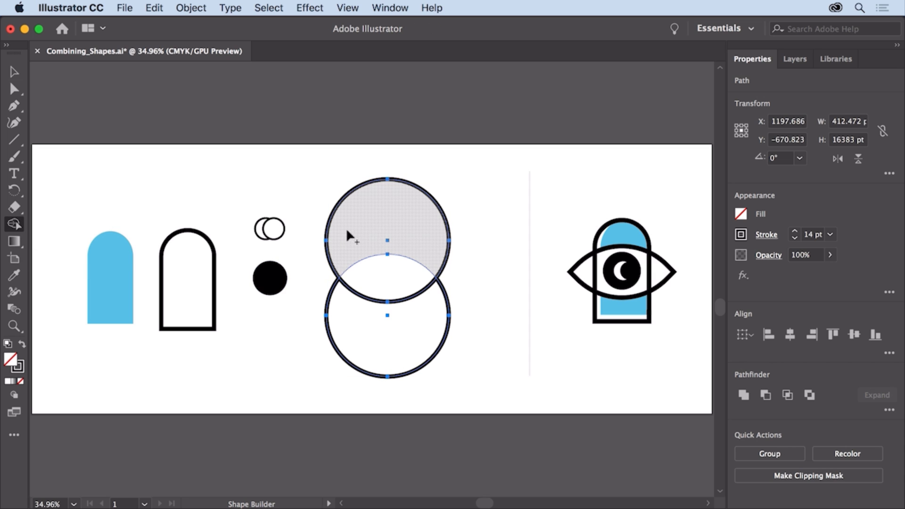
alt+click(386, 222)
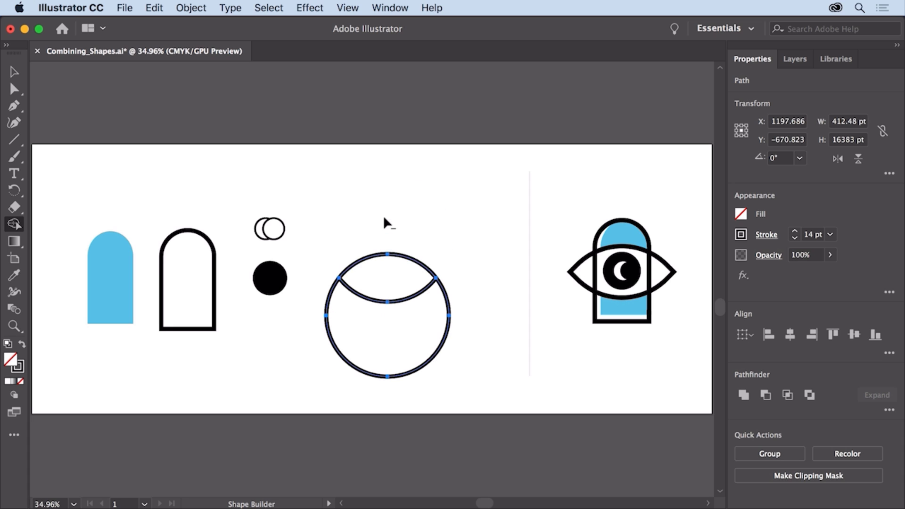
- Remove the lower circle's non-overlapping area to leave an eye shape, and center the eye horizontally over the outlined arch
alt+click(386, 321)
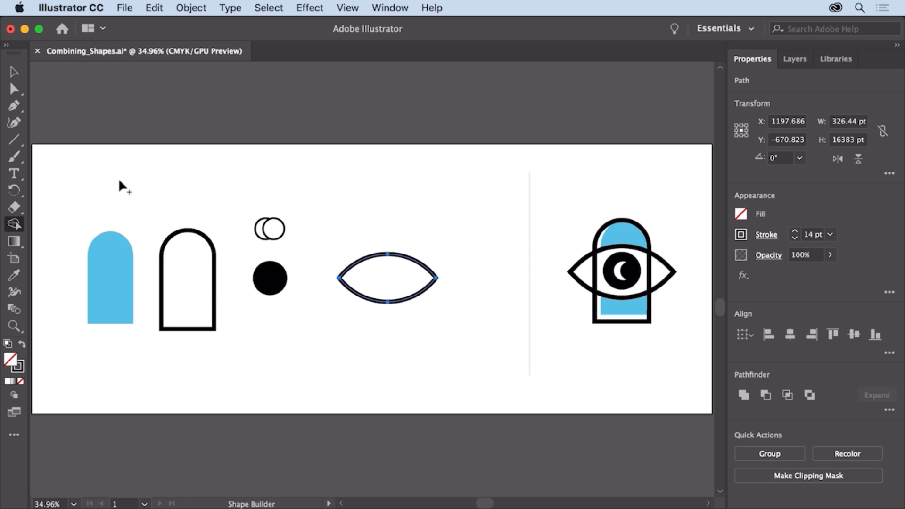
click(13, 73)
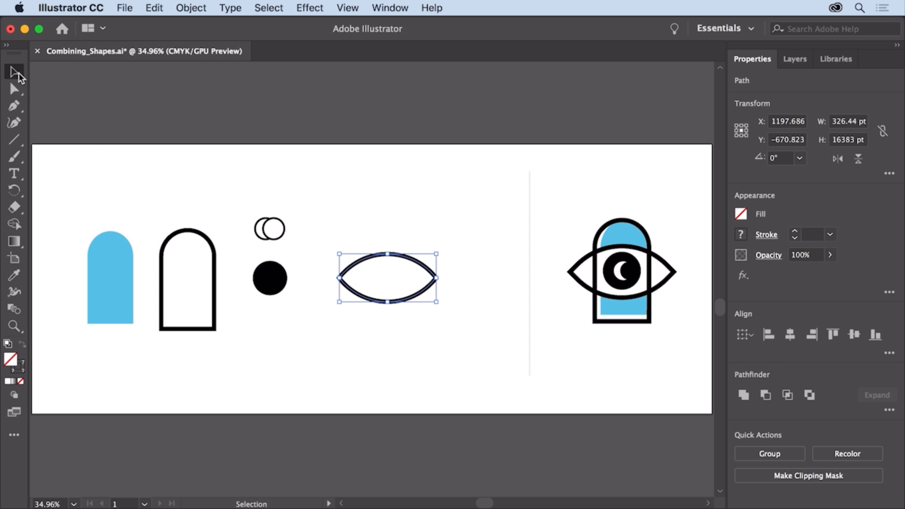
drag(388, 270, 191, 273)
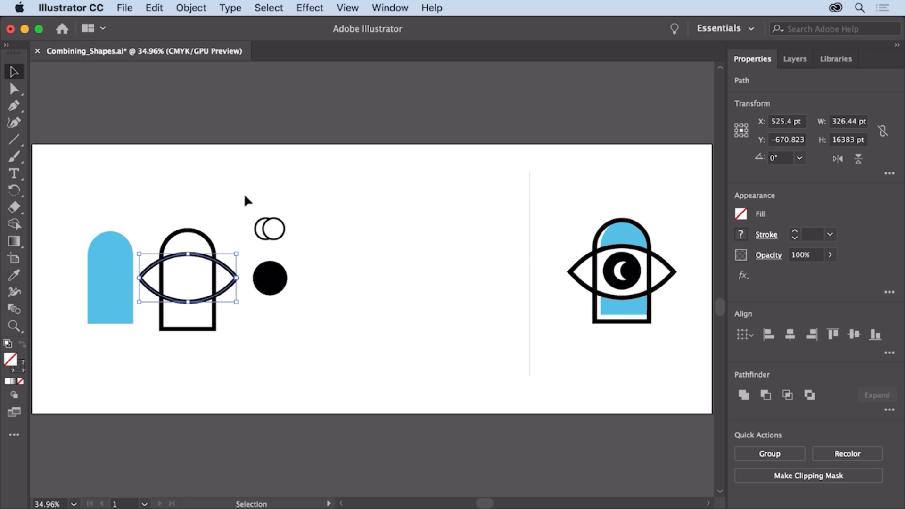
- Cut the two small overlapping circles into a left-hand crescent with the Shape Builder tool, and place it in the middle of the black circle
drag(244, 193, 293, 238)
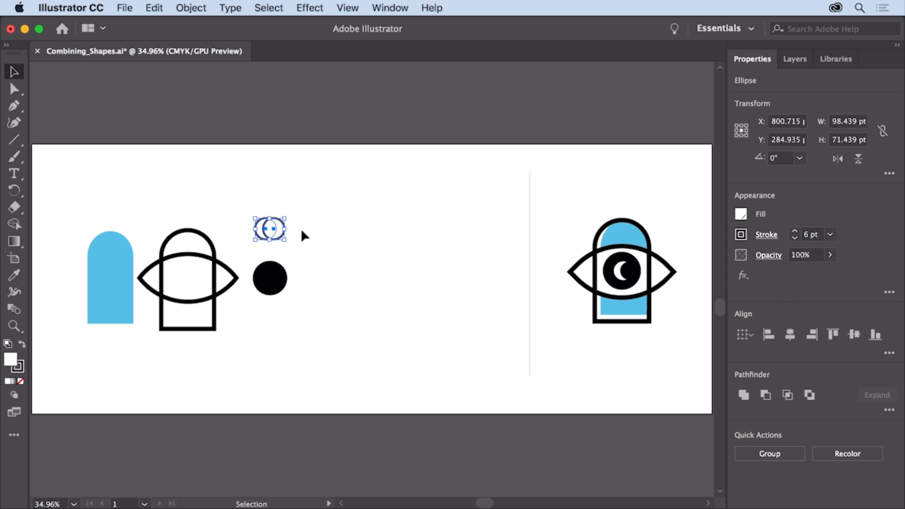
click(354, 9)
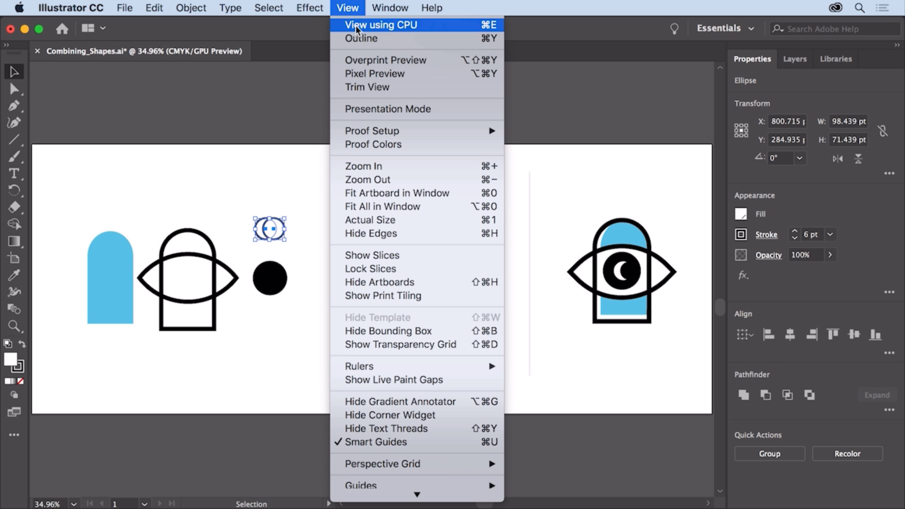
click(398, 166)
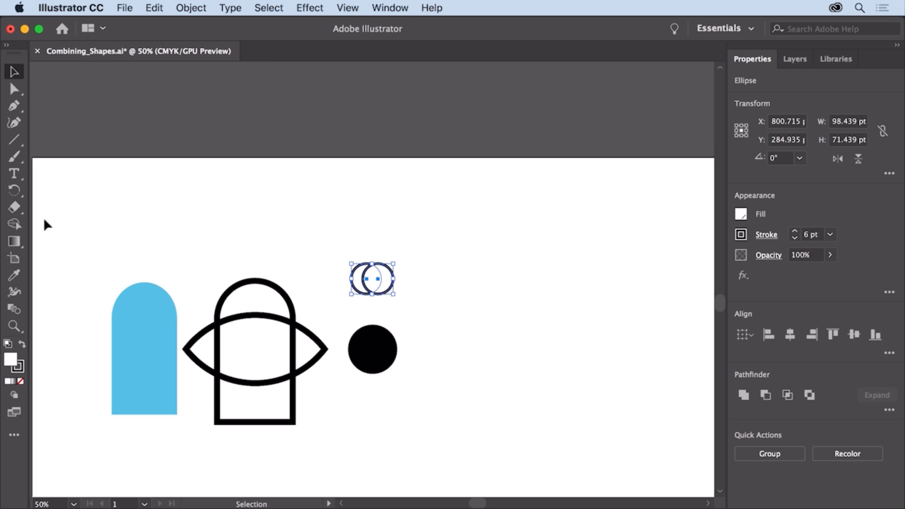
click(16, 225)
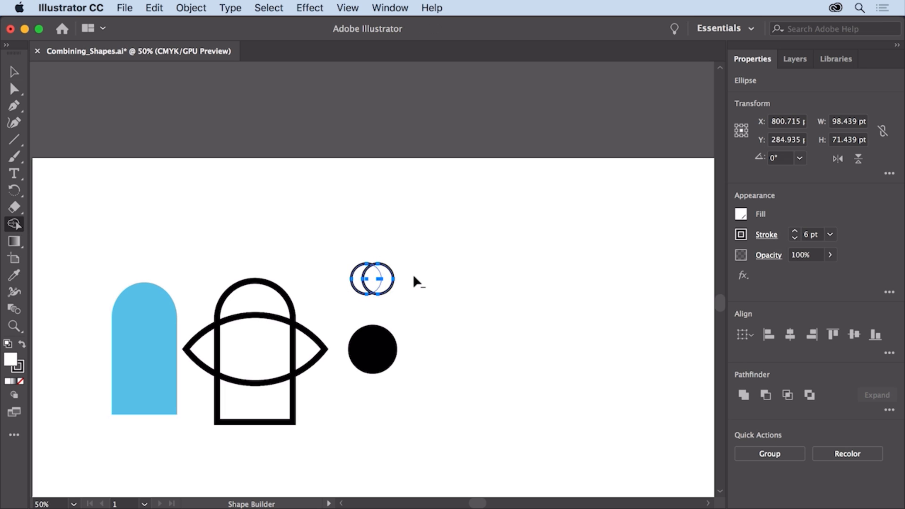
drag(414, 278, 375, 278)
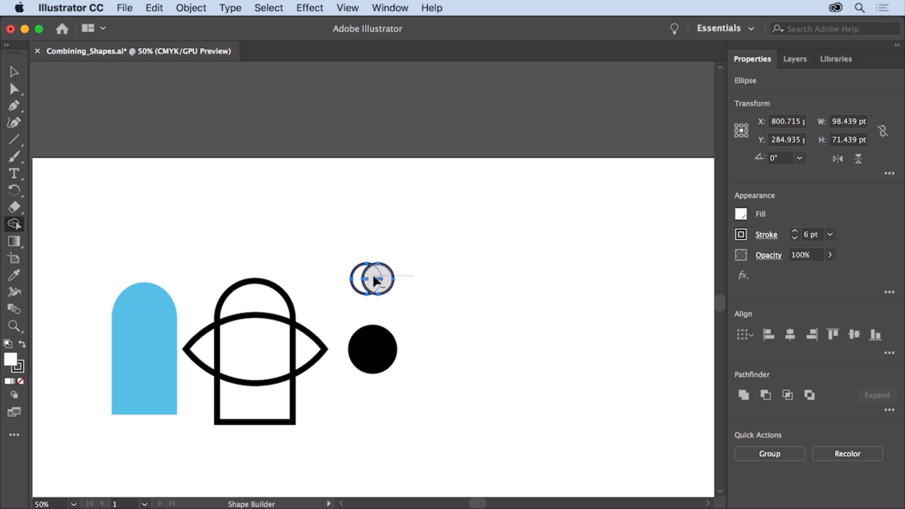
drag(375, 279, 375, 278)
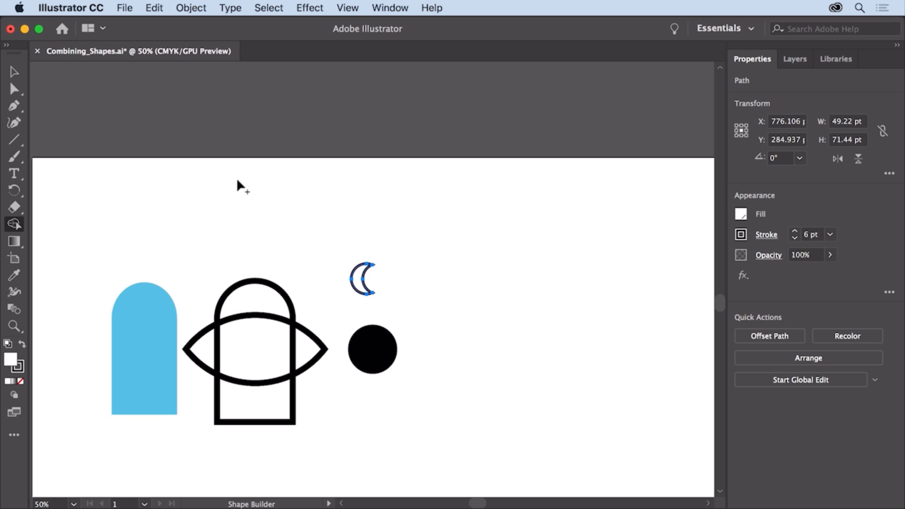
click(15, 73)
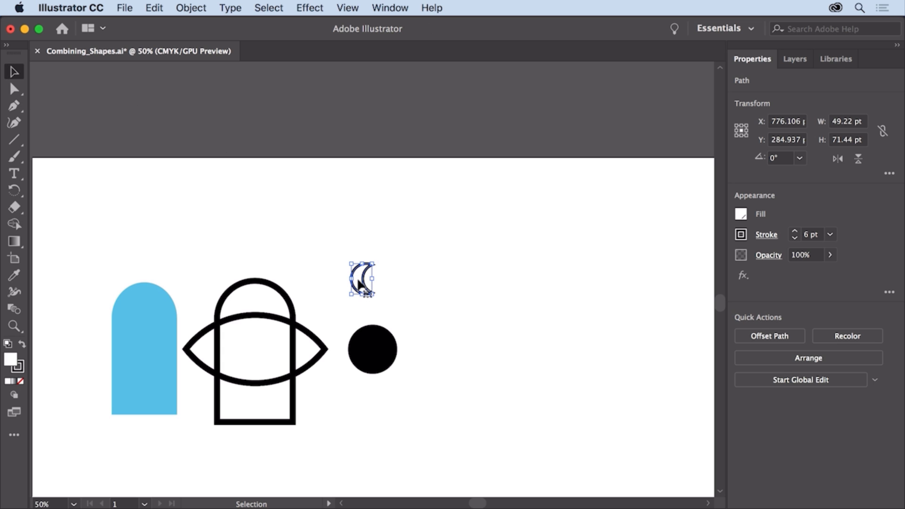
drag(359, 282, 374, 348)
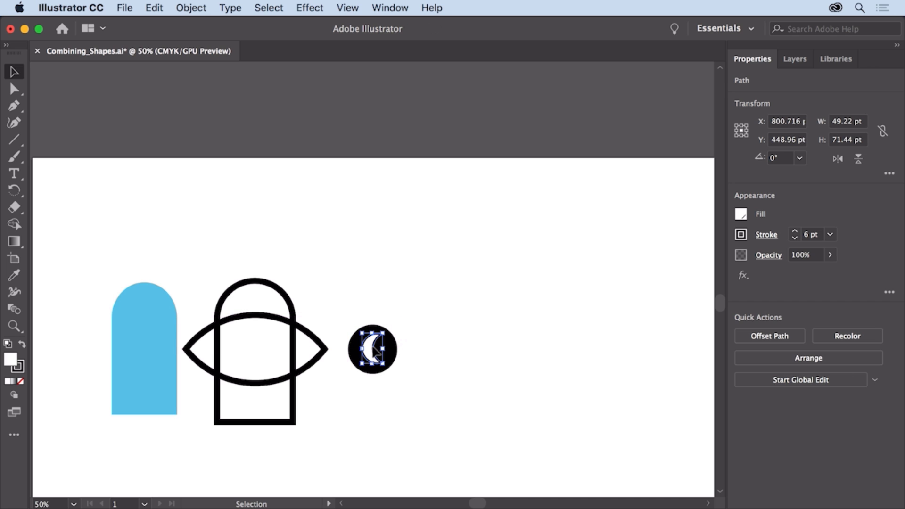
- Center the black circle with its crescent inside the eye, and move the blue arch behind the outlines, offset slightly right of the outlined arch
drag(341, 310, 431, 403)
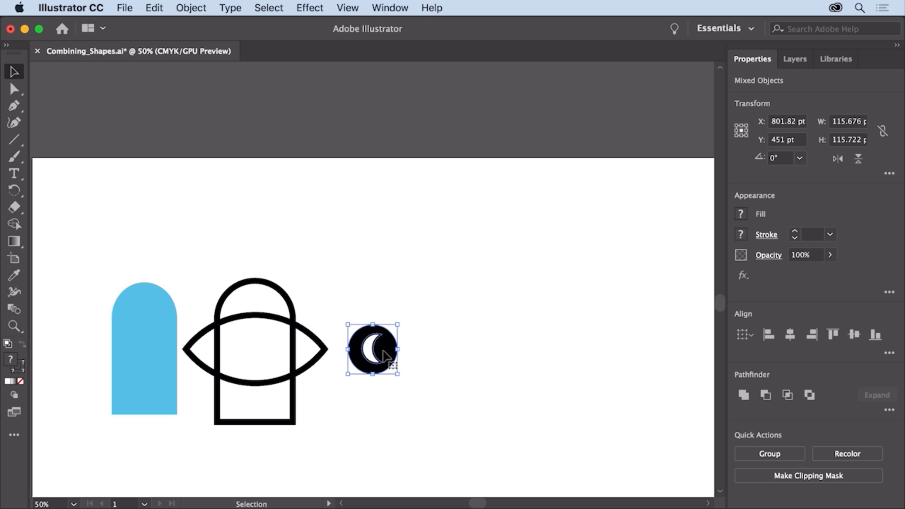
drag(383, 350, 268, 350)
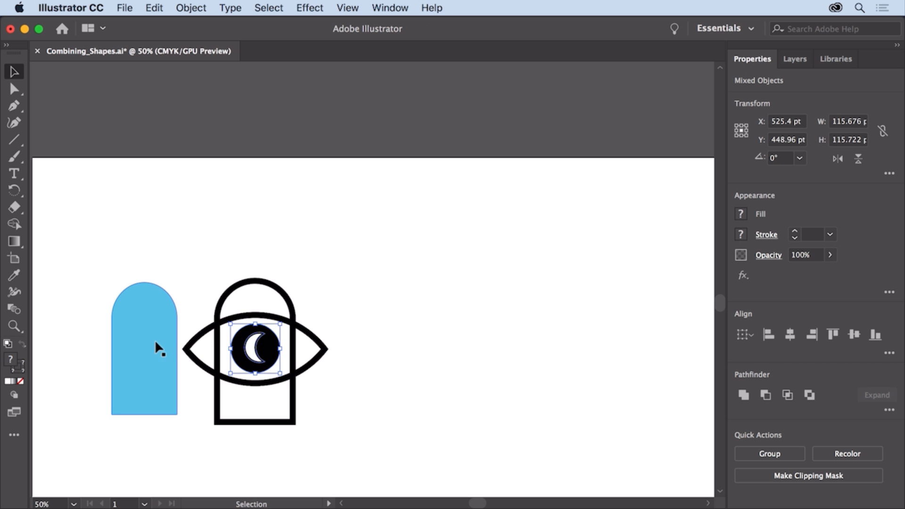
drag(157, 348, 272, 344)
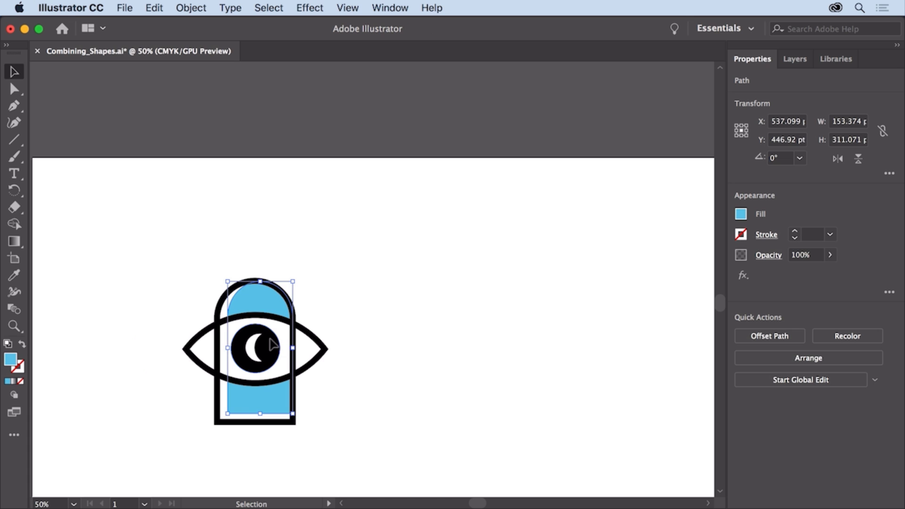
click(426, 365)
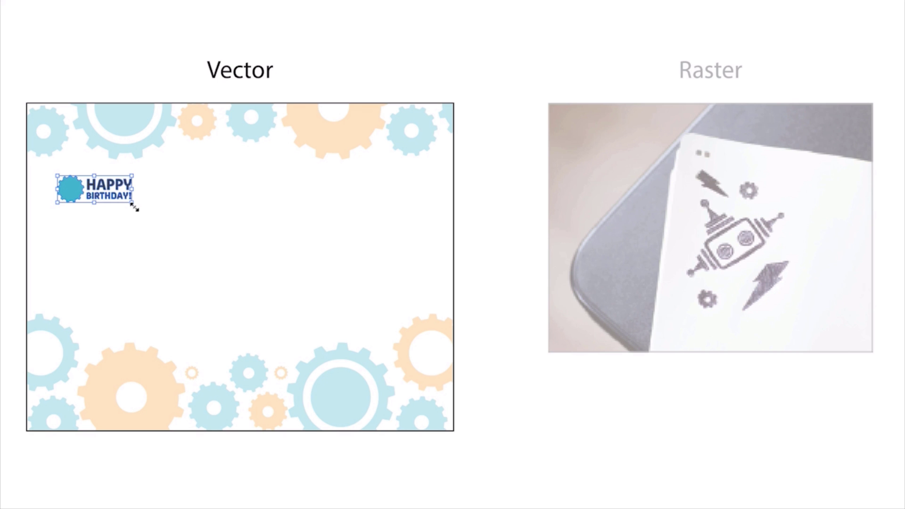
- Enlarge the gear and HAPPY BIRTHDAY! artwork across most of the vector card, and stretch the raster robot sketch photo downward for comparison
drag(134, 208, 413, 321)
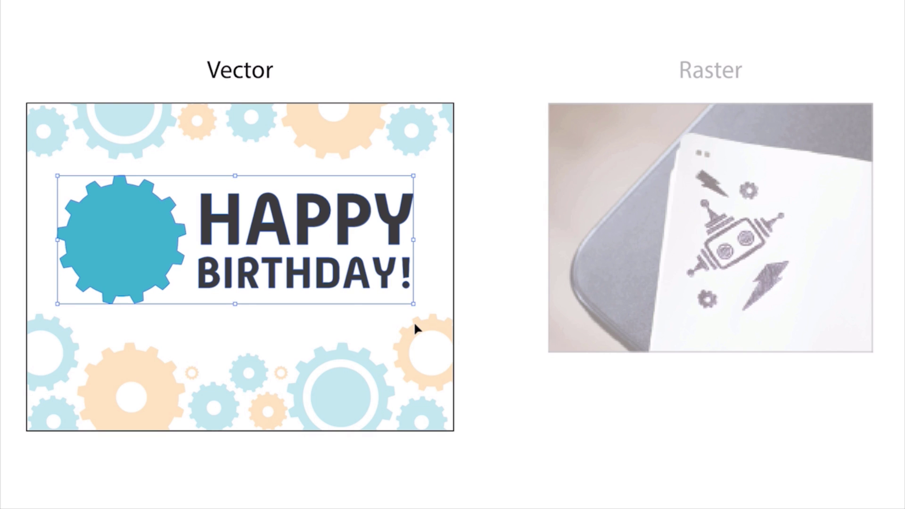
click(414, 468)
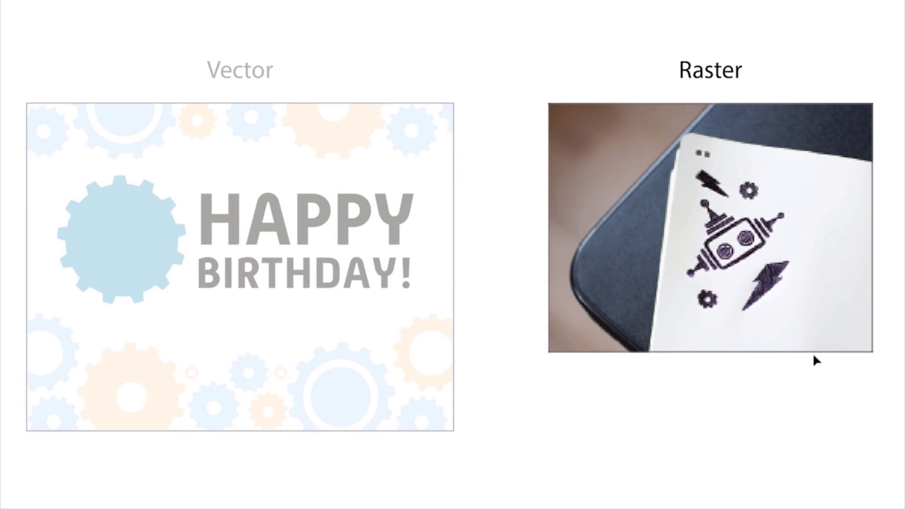
click(799, 337)
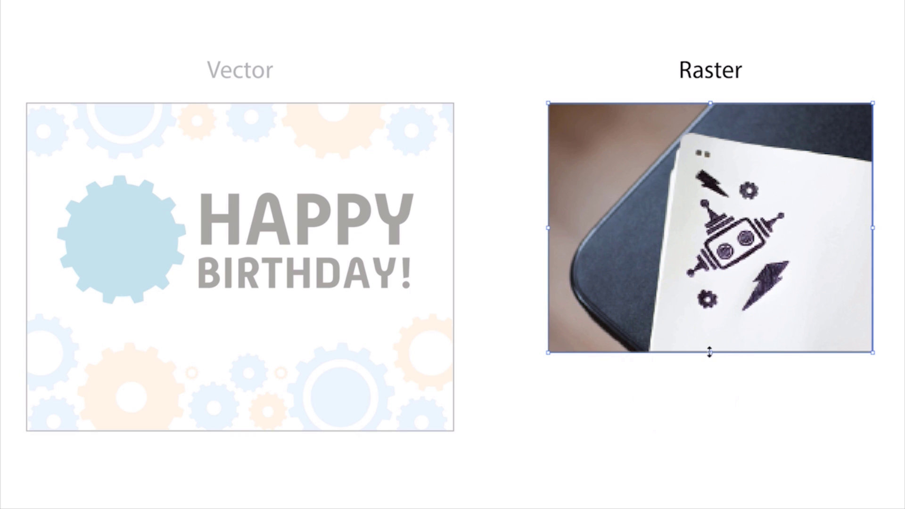
drag(707, 353, 721, 483)
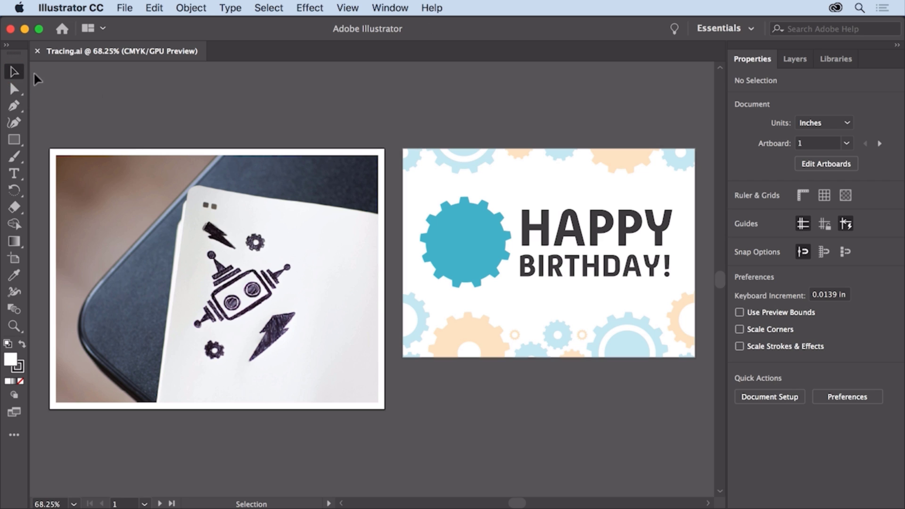
- Image Trace the robot sketch photo in Tracing.ai with the [Default] preset, and switch the tracing to the Low Fidelity Photo preset
click(156, 222)
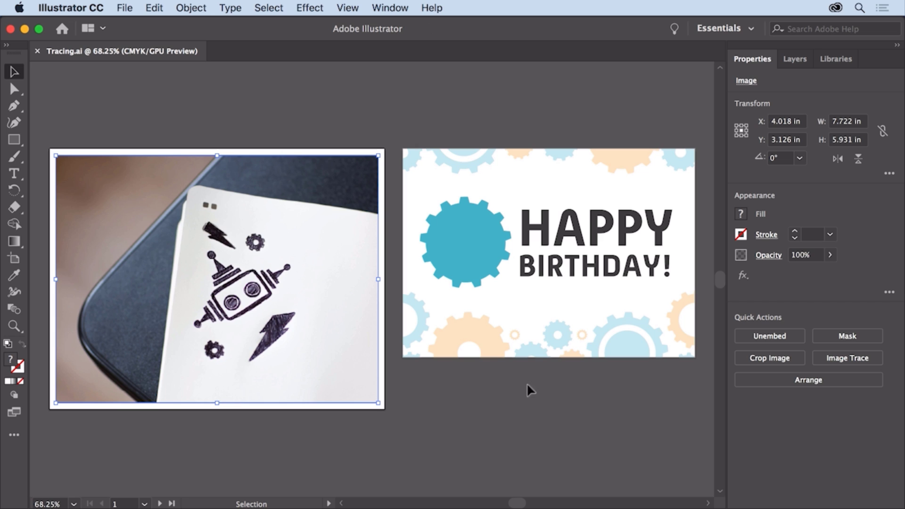
click(854, 358)
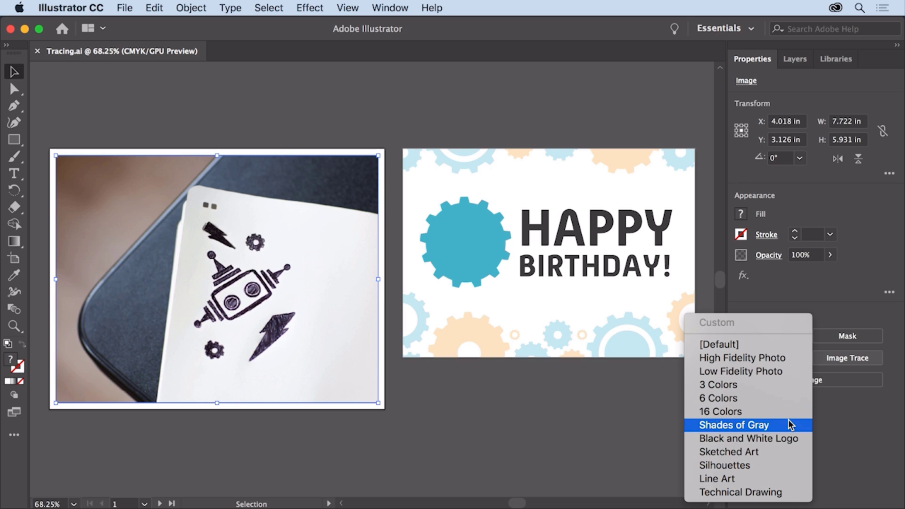
click(775, 346)
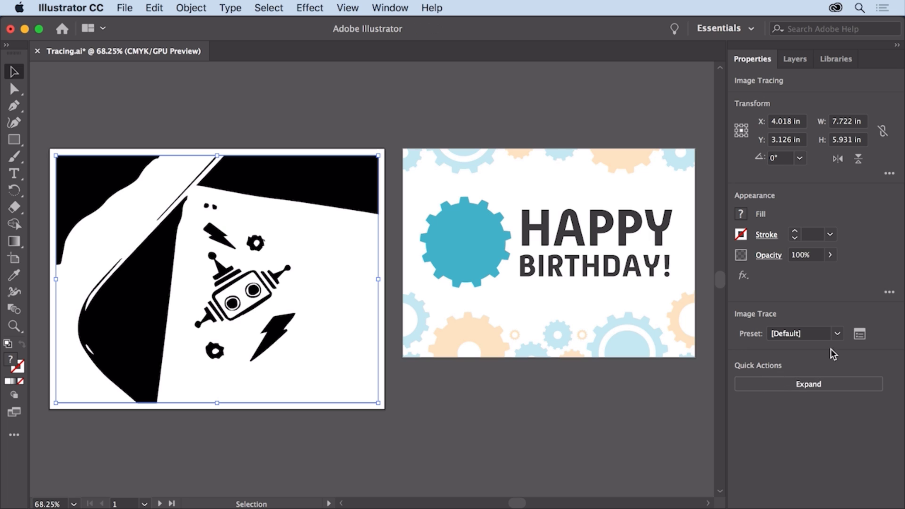
click(838, 335)
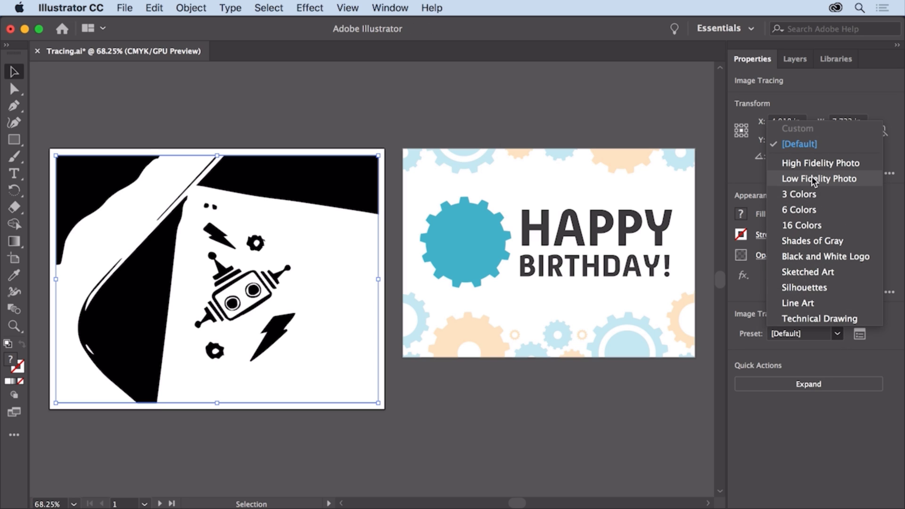
key(Escape)
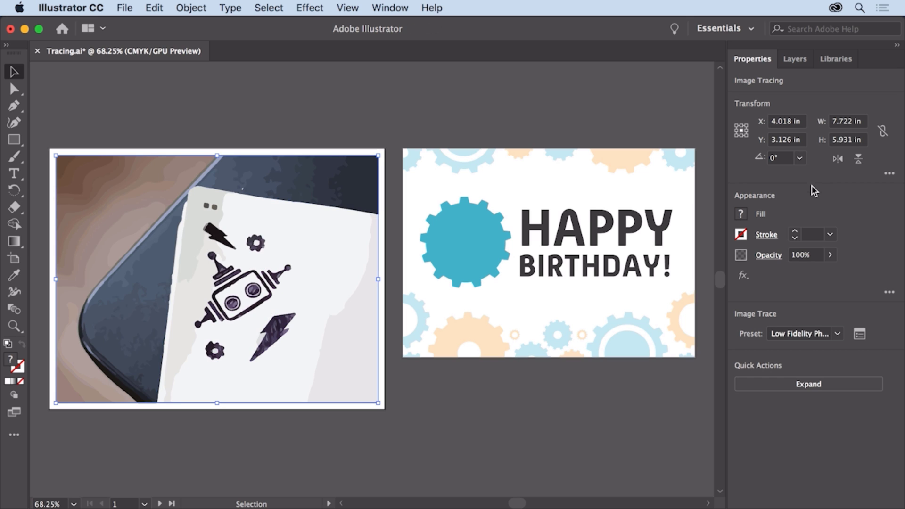
- Apply the Sketched Art preset to the traced robot photo and expand the tracing into editable paths
click(837, 334)
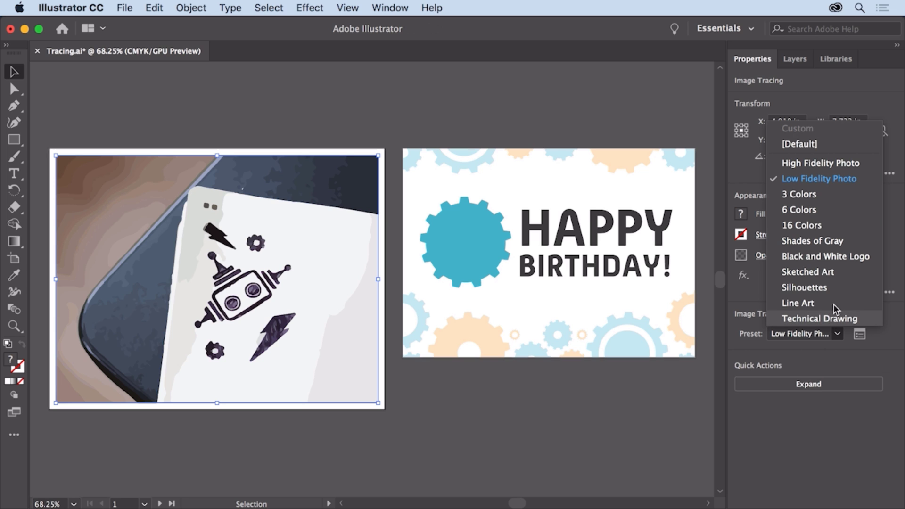
click(831, 276)
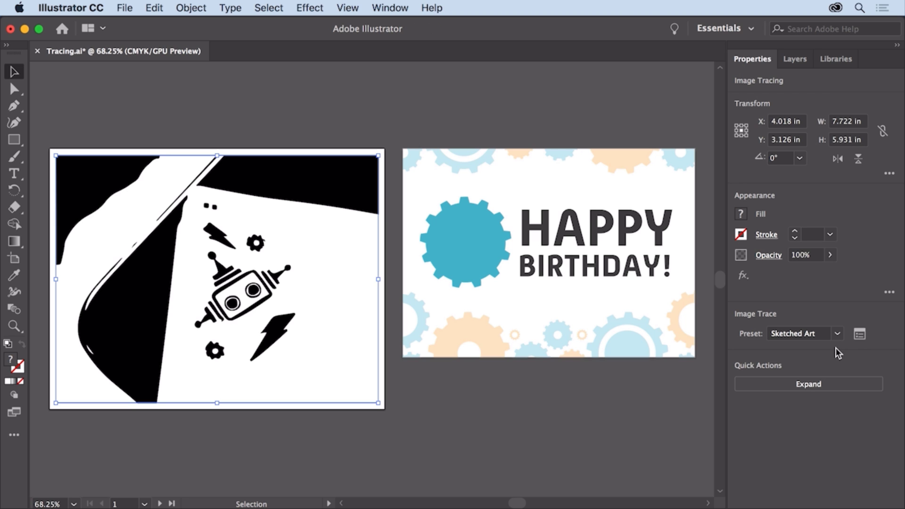
click(822, 384)
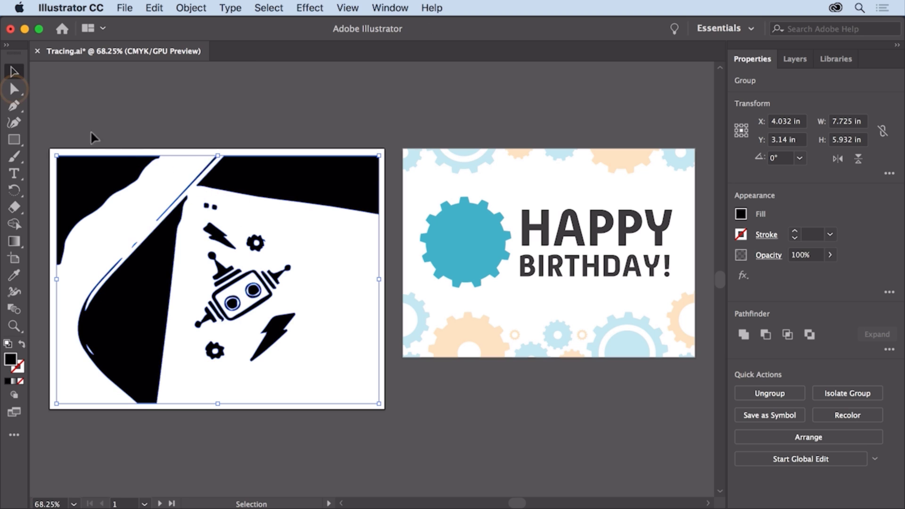
- Select only the traced robot head with the Lasso tool and copy it
click(16, 89)
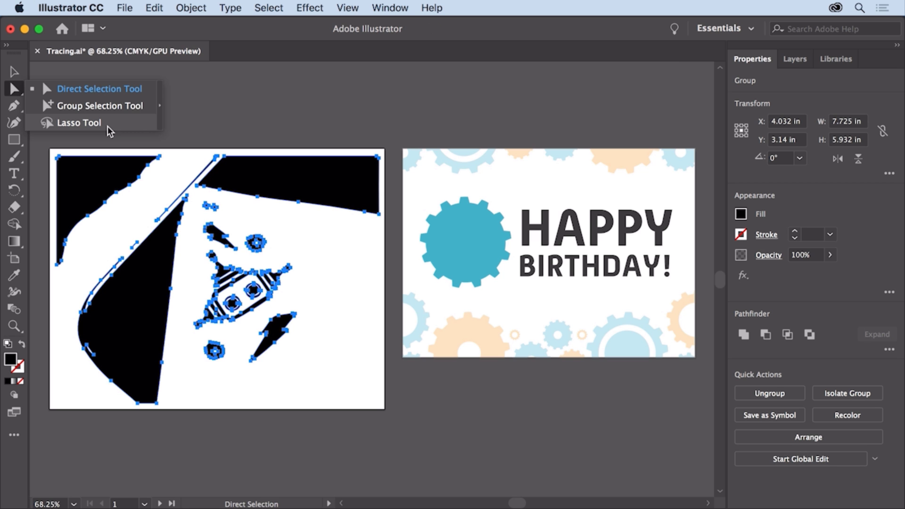
click(94, 122)
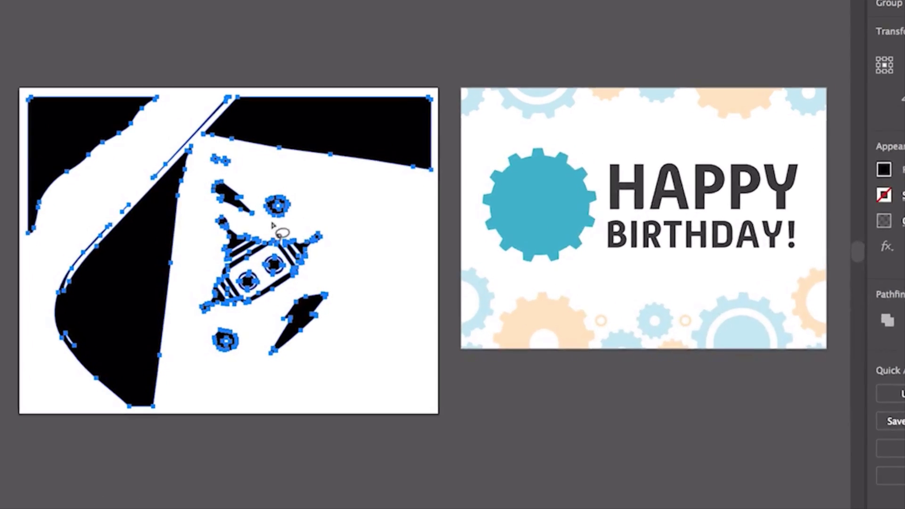
mouse_move(346, 206)
mouse_down()
mouse_move(274, 220)
mouse_move(223, 202)
mouse_move(207, 209)
mouse_move(189, 306)
mouse_move(217, 319)
mouse_move(275, 303)
mouse_move(340, 254)
mouse_move(343, 210)
mouse_up()
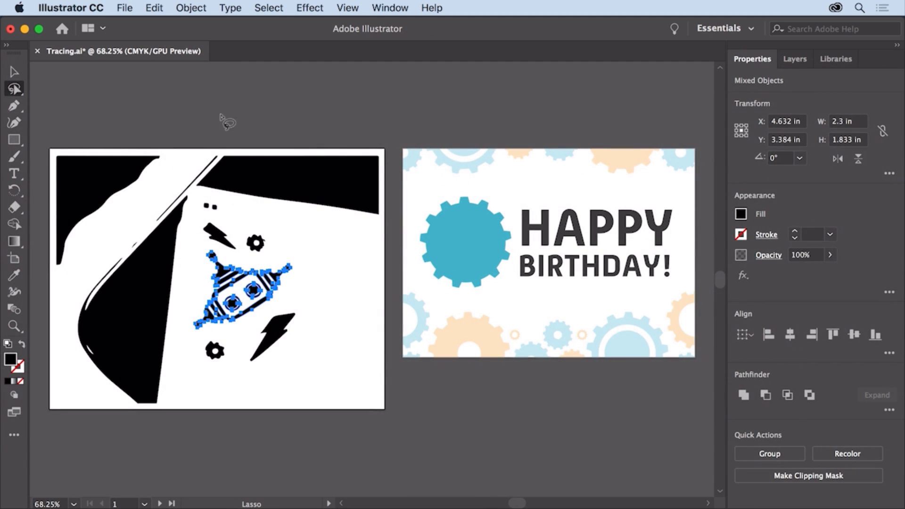
click(154, 8)
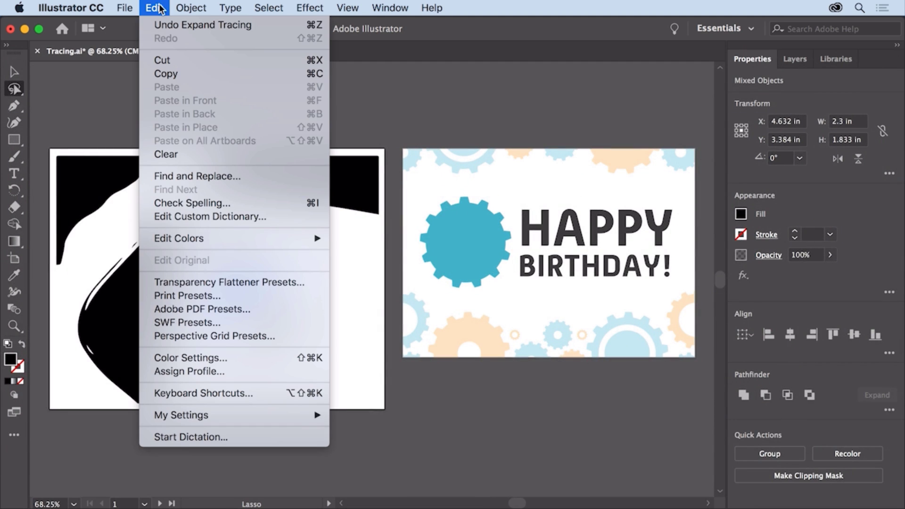
click(182, 73)
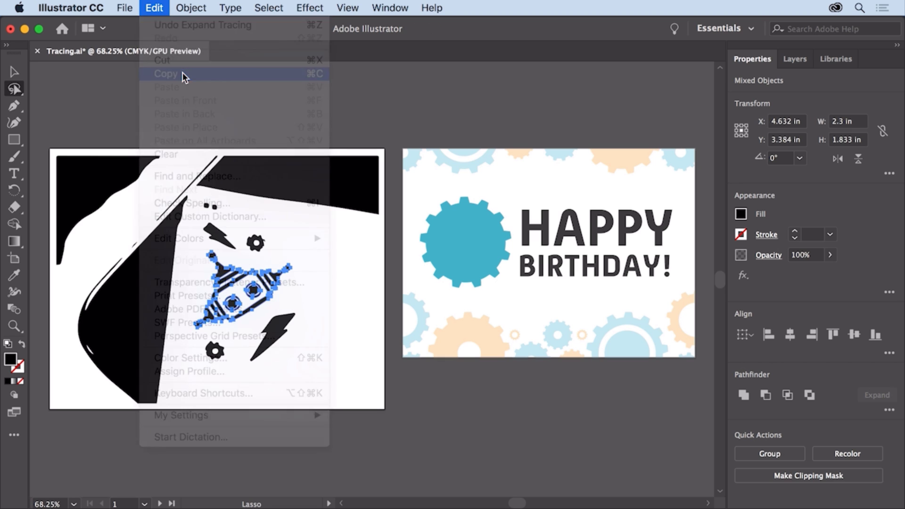
- Paste the copied robot head and group its pieces
click(163, 10)
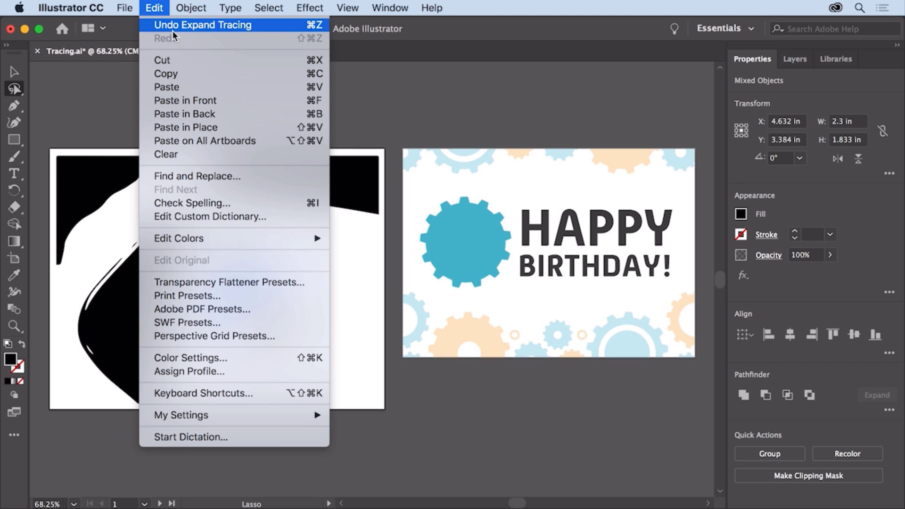
click(188, 87)
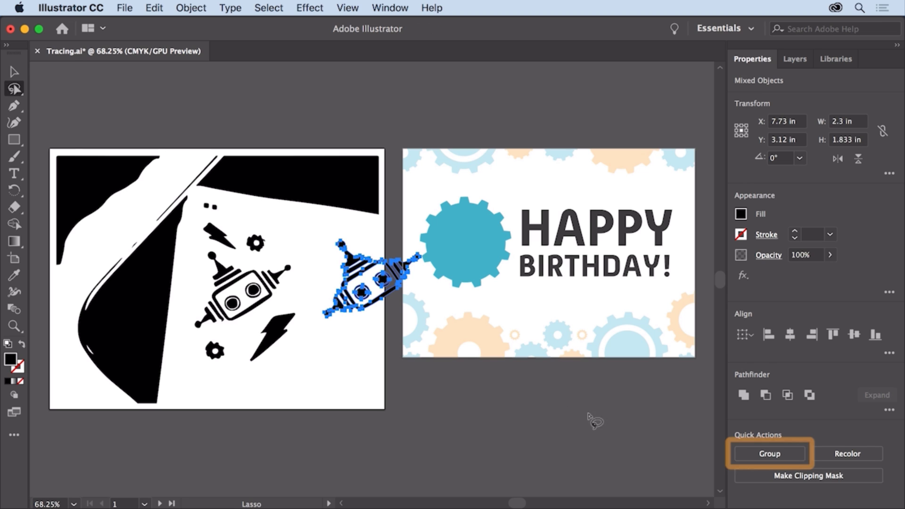
click(755, 454)
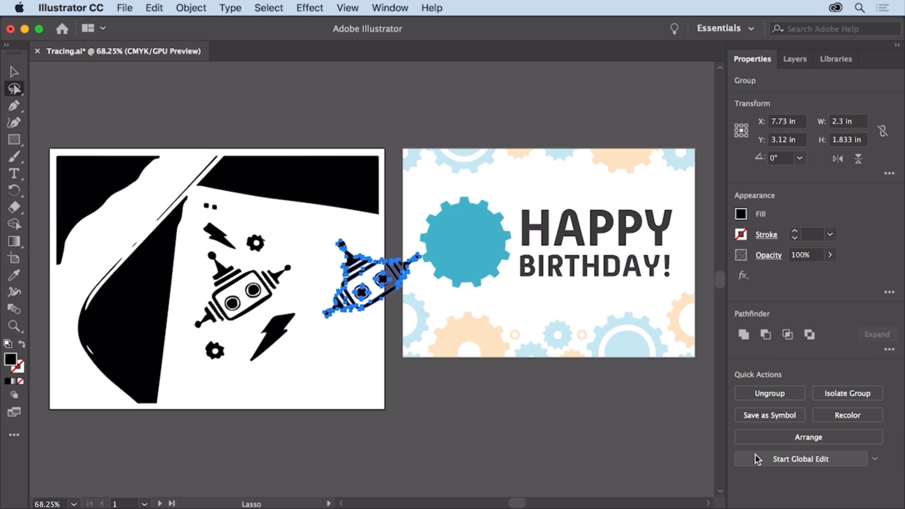
- Move the robot head group onto the birthday card's teal gear, scale it to about 1.44 in wide, and center it within the gear
click(13, 71)
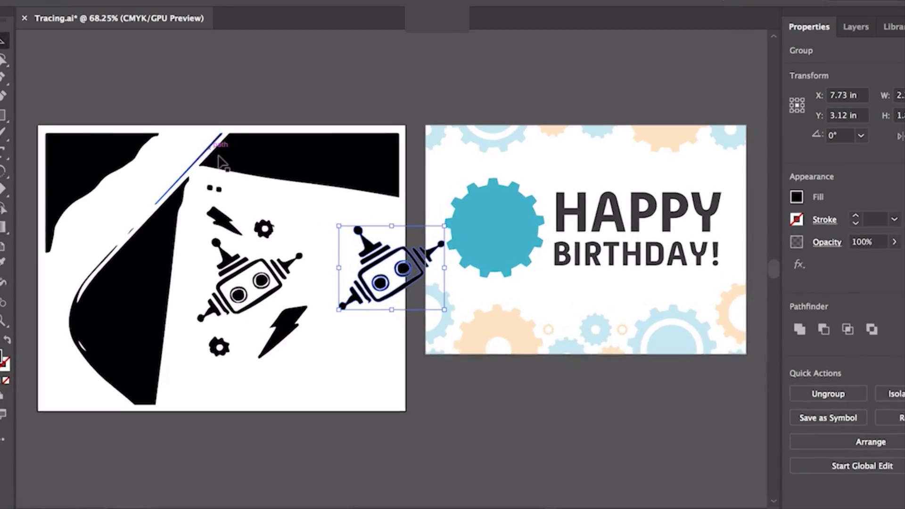
drag(380, 247, 447, 235)
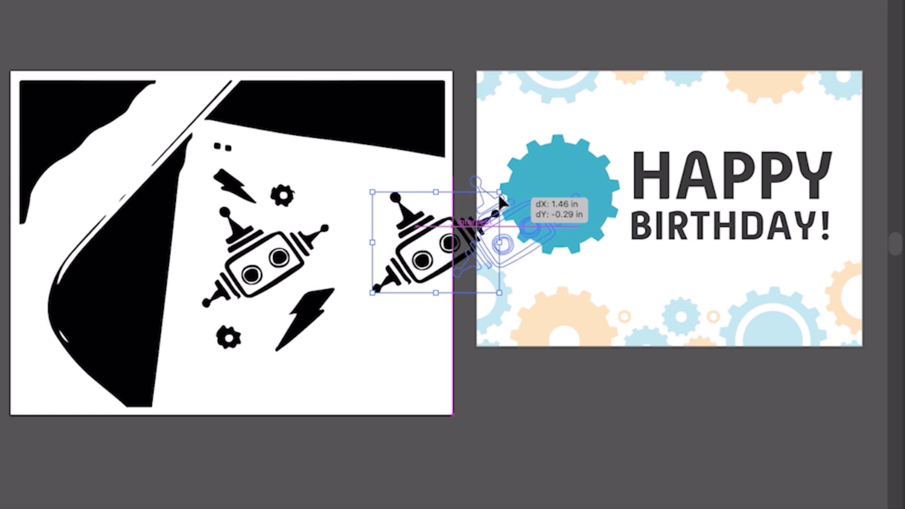
drag(501, 200, 553, 161)
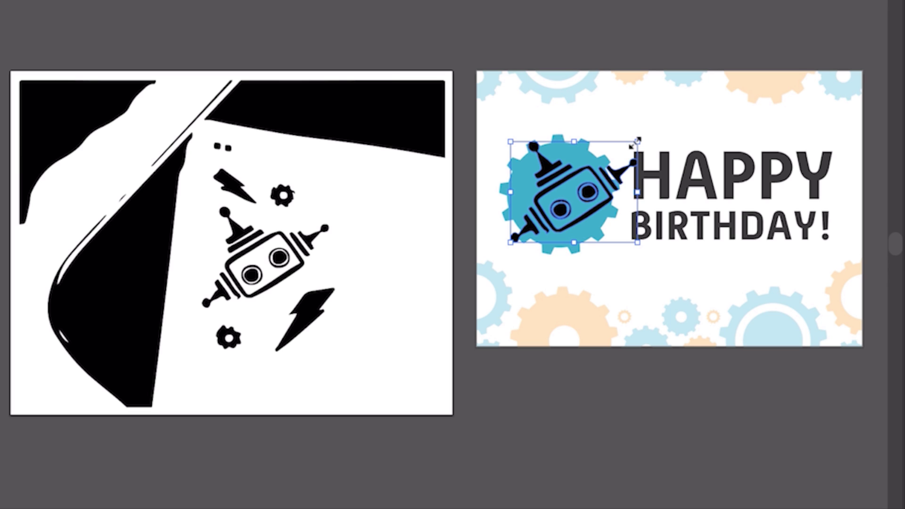
drag(636, 142, 590, 171)
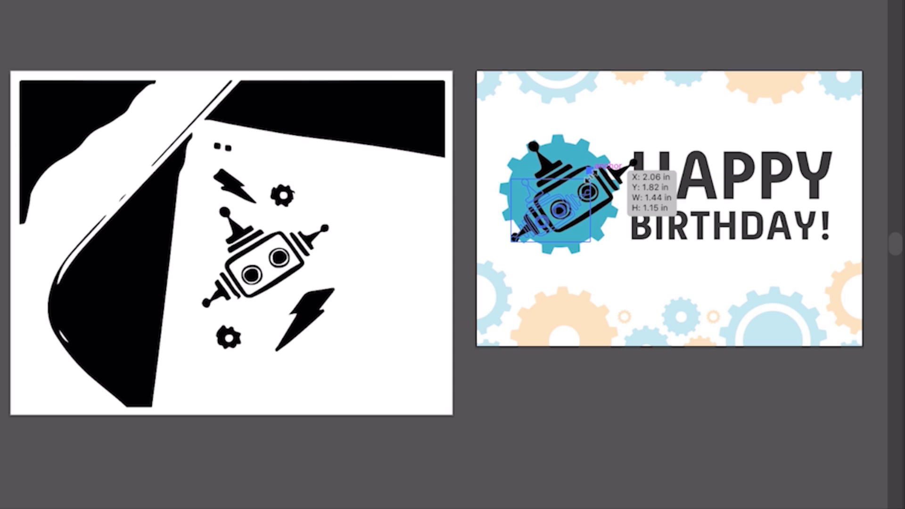
drag(590, 171, 589, 176)
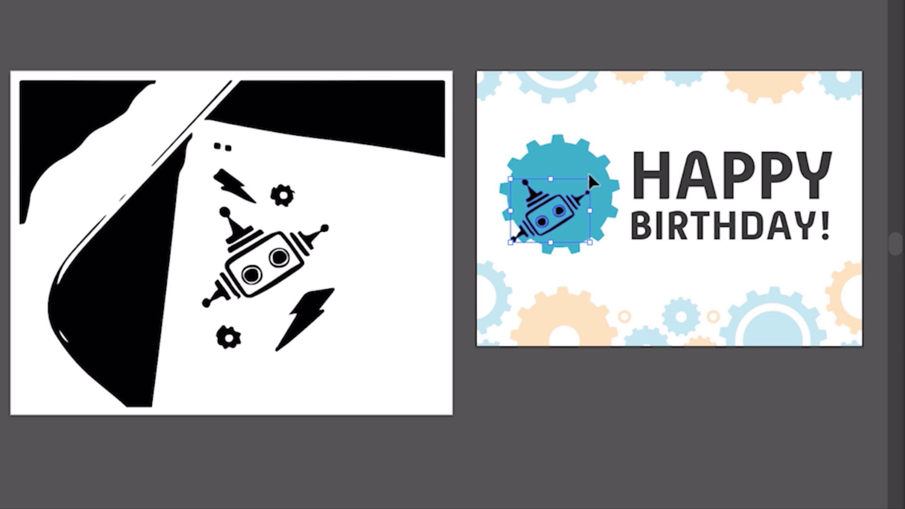
drag(537, 194, 542, 172)
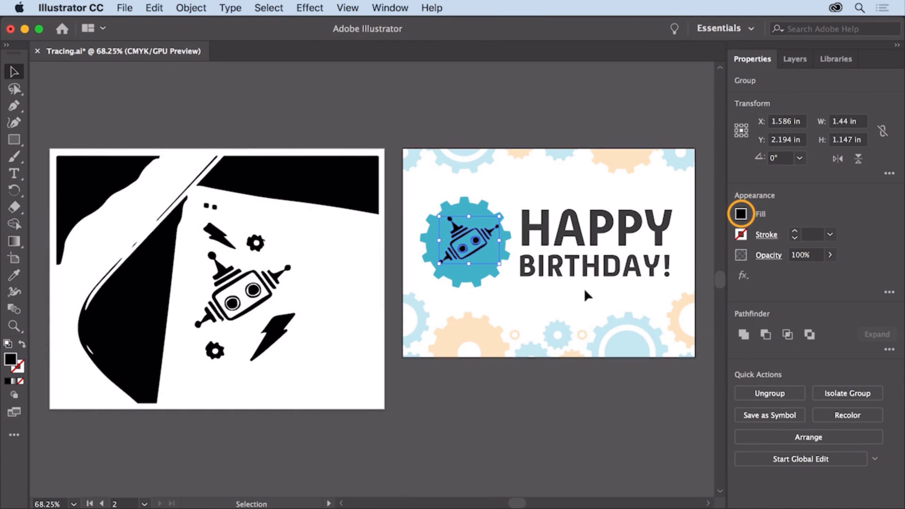
- Fill the robot head group on the teal gear with the white swatch and deselect the artwork
click(741, 217)
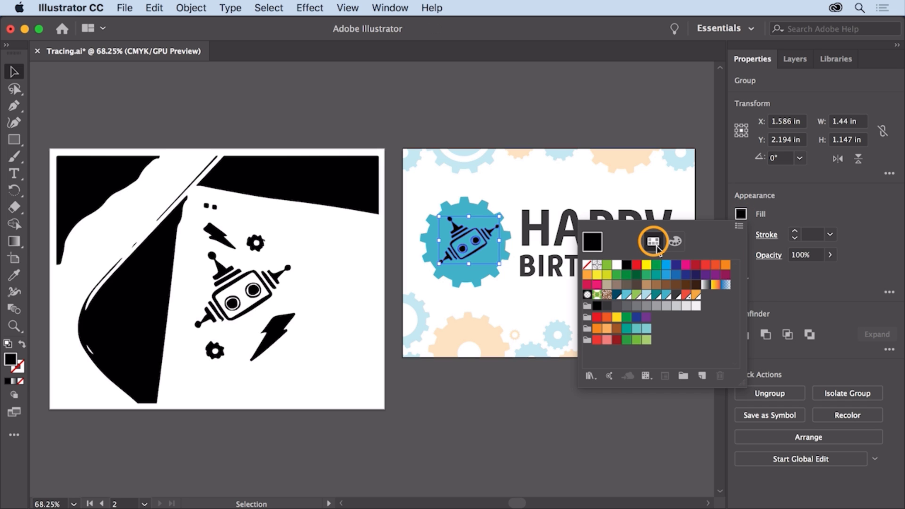
click(616, 267)
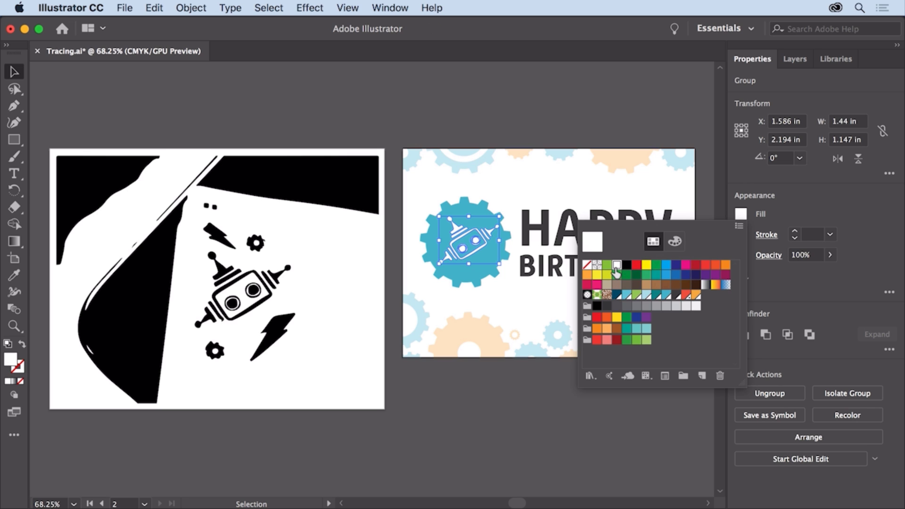
key(Escape)
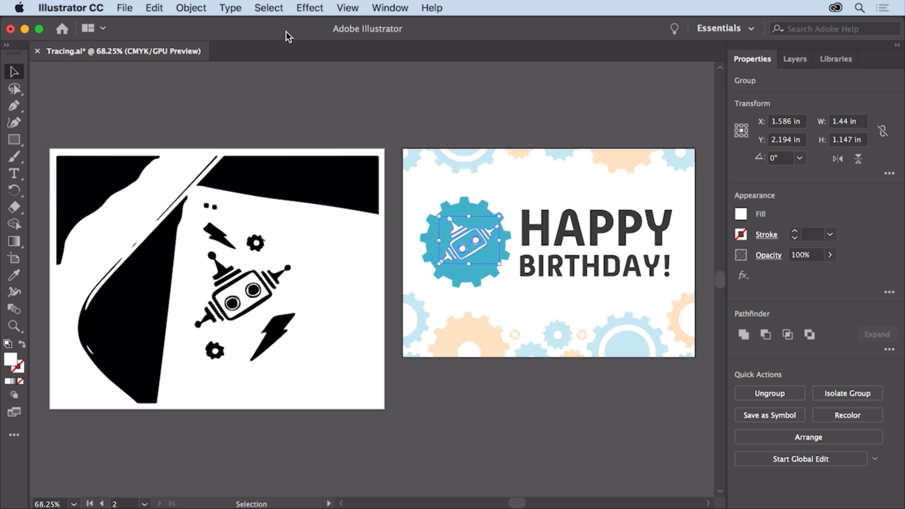
click(270, 8)
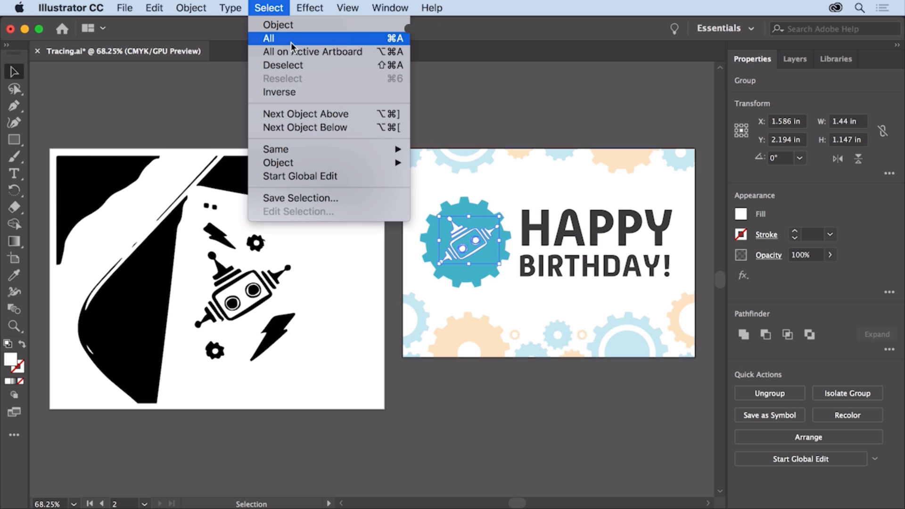
click(302, 65)
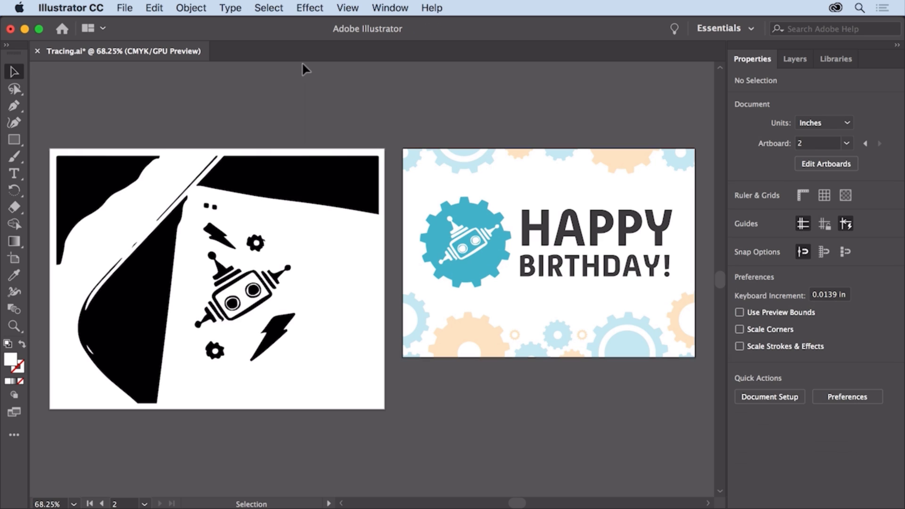